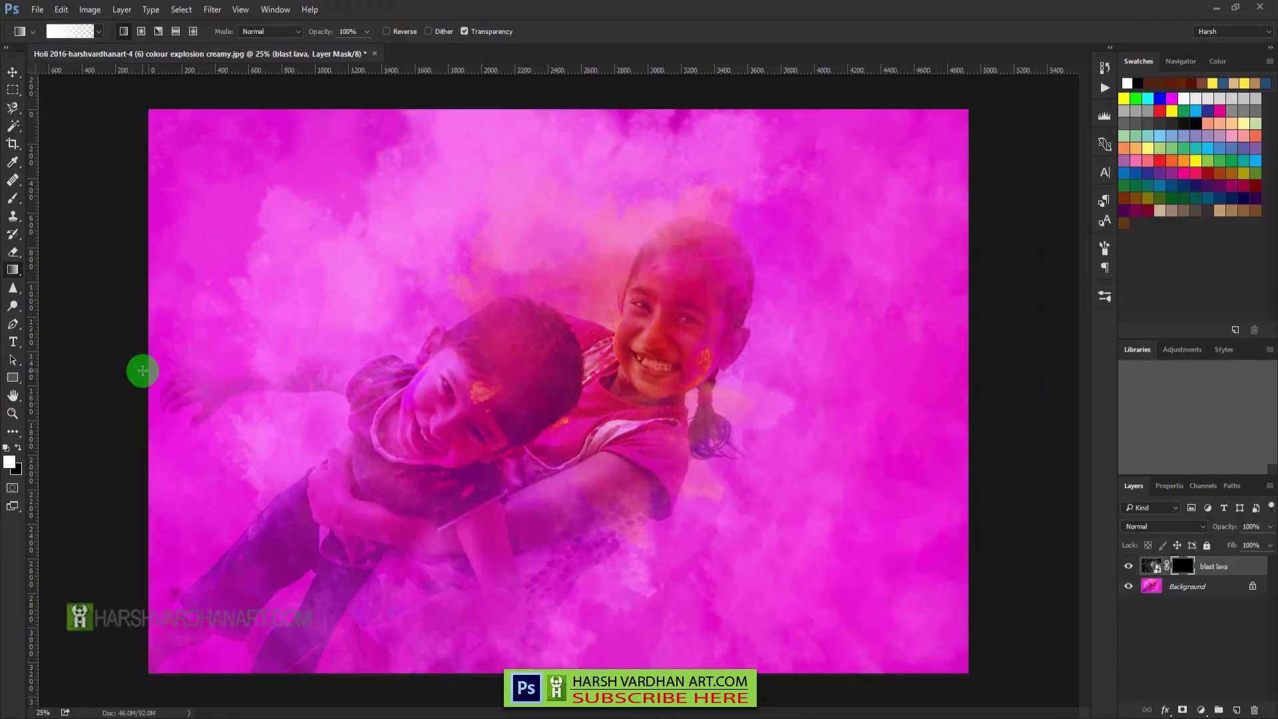
Step: Drag a white-to-transparent gradient on the mask from the left edge to the girl's face, then check the mask
{"action": "left_click_drag", "start_coordinate": [142, 370], "coordinate": [616, 361]}
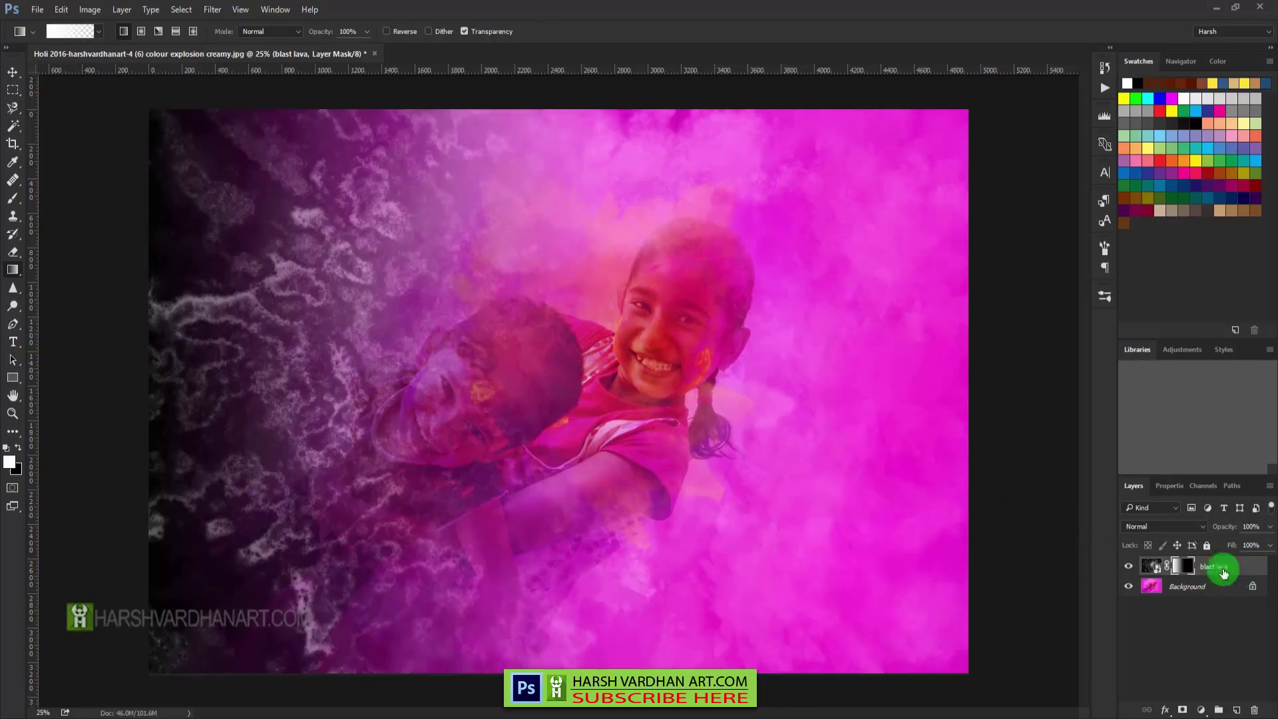
{"action": "left_click", "coordinate": [1182, 569], "text": "alt"}
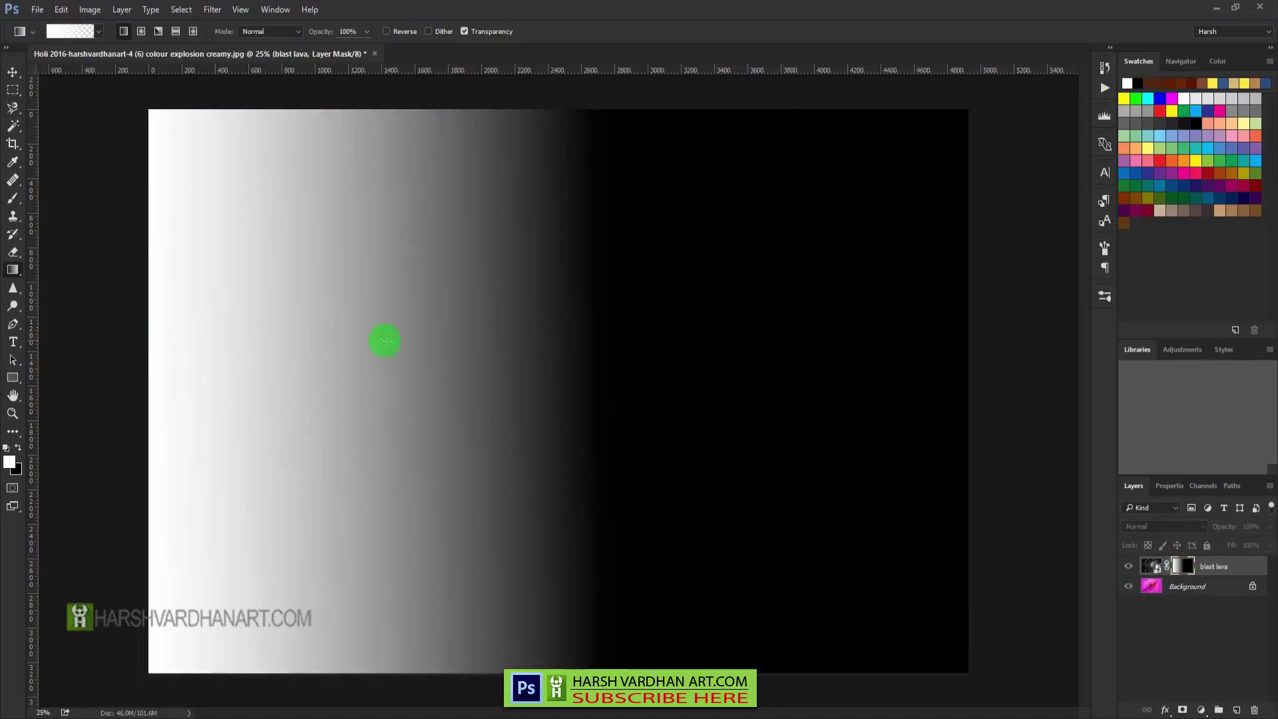
{"action": "left_click", "coordinate": [1184, 571], "text": "alt"}
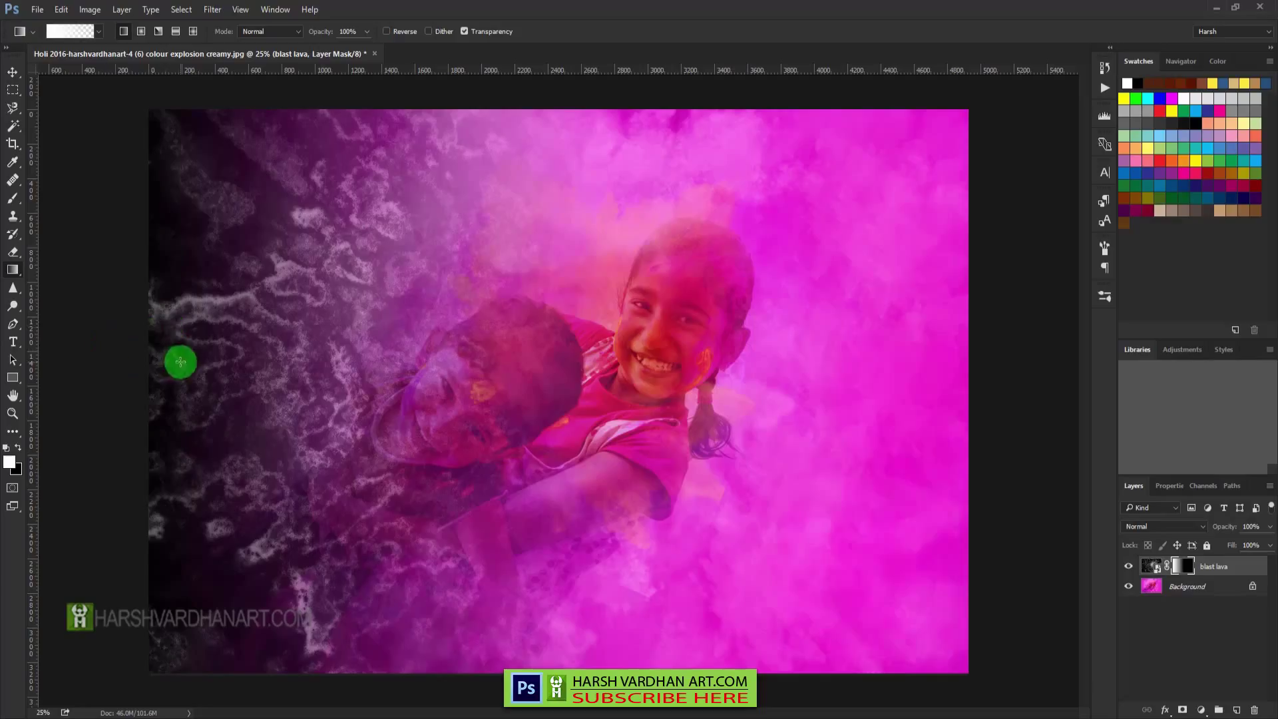
Step: Add more mask gradients to reveal lava along the left side, top and bottom edges
{"action": "left_click_drag", "start_coordinate": [133, 370], "coordinate": [879, 385]}
{"action": "left_click_drag", "start_coordinate": [953, 372], "coordinate": [469, 367]}
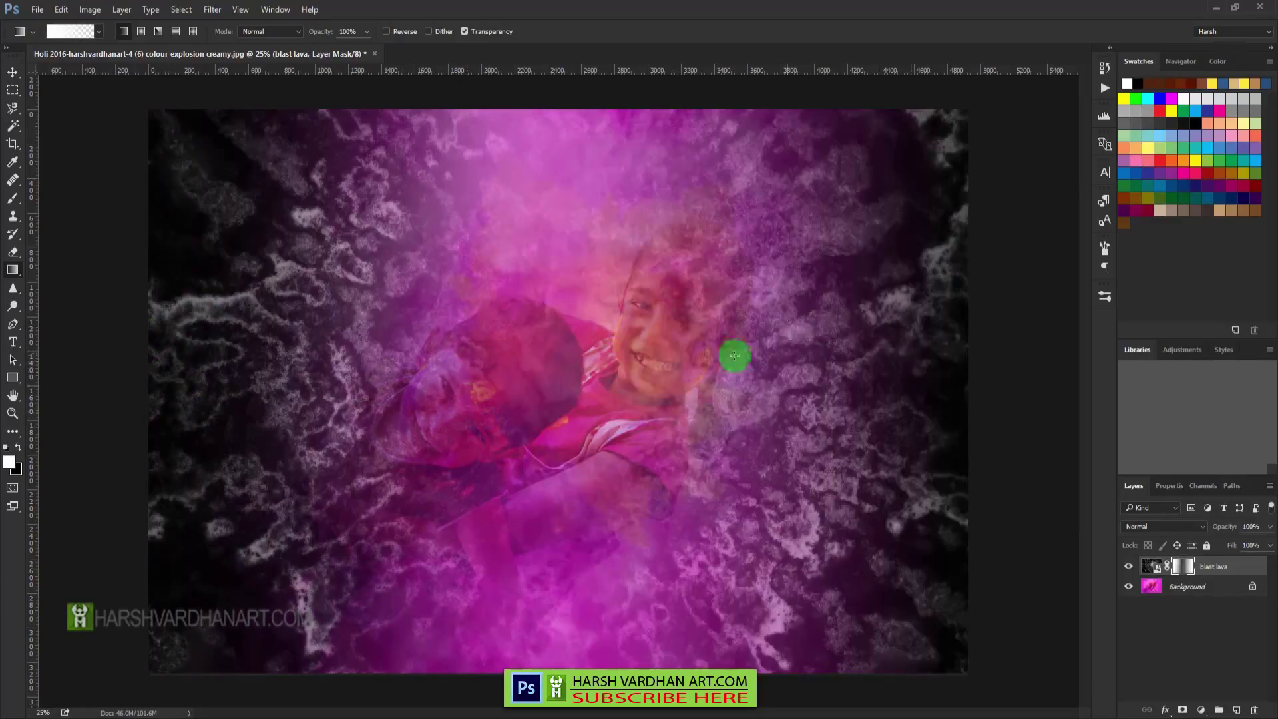
{"action": "left_click_drag", "start_coordinate": [562, 110], "coordinate": [548, 543]}
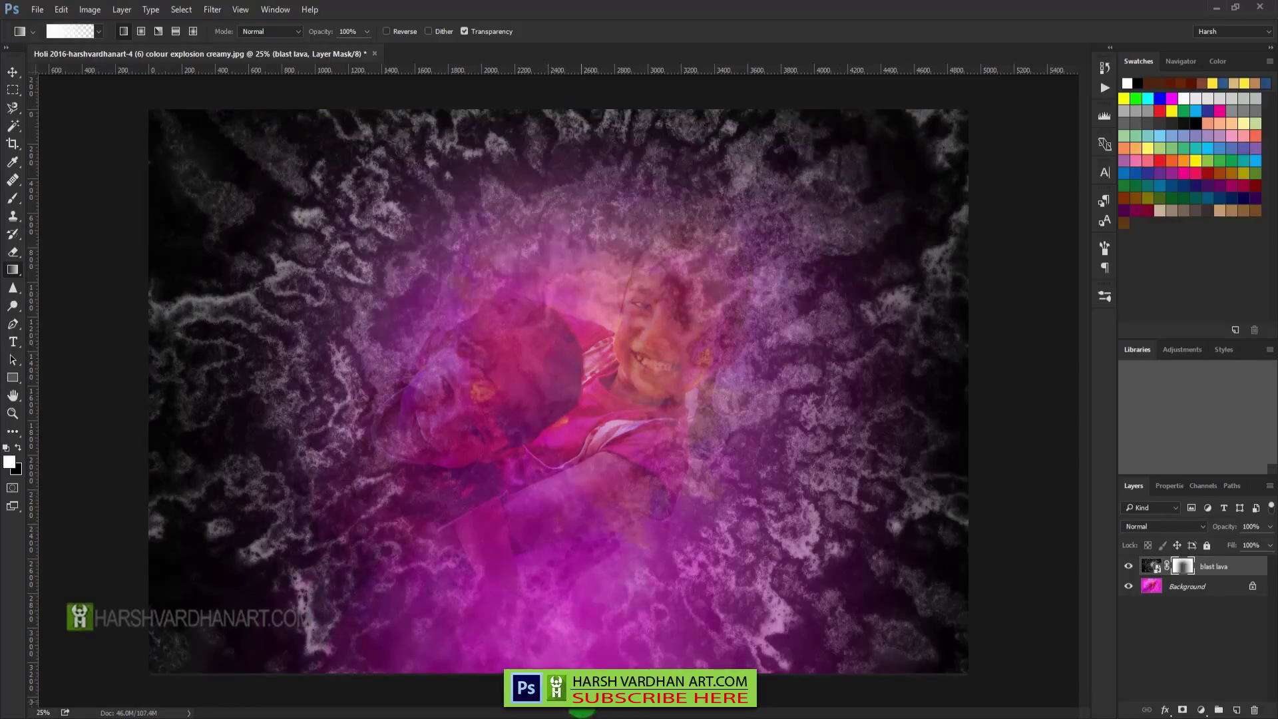
{"action": "left_click_drag", "start_coordinate": [575, 629], "coordinate": [572, 453]}
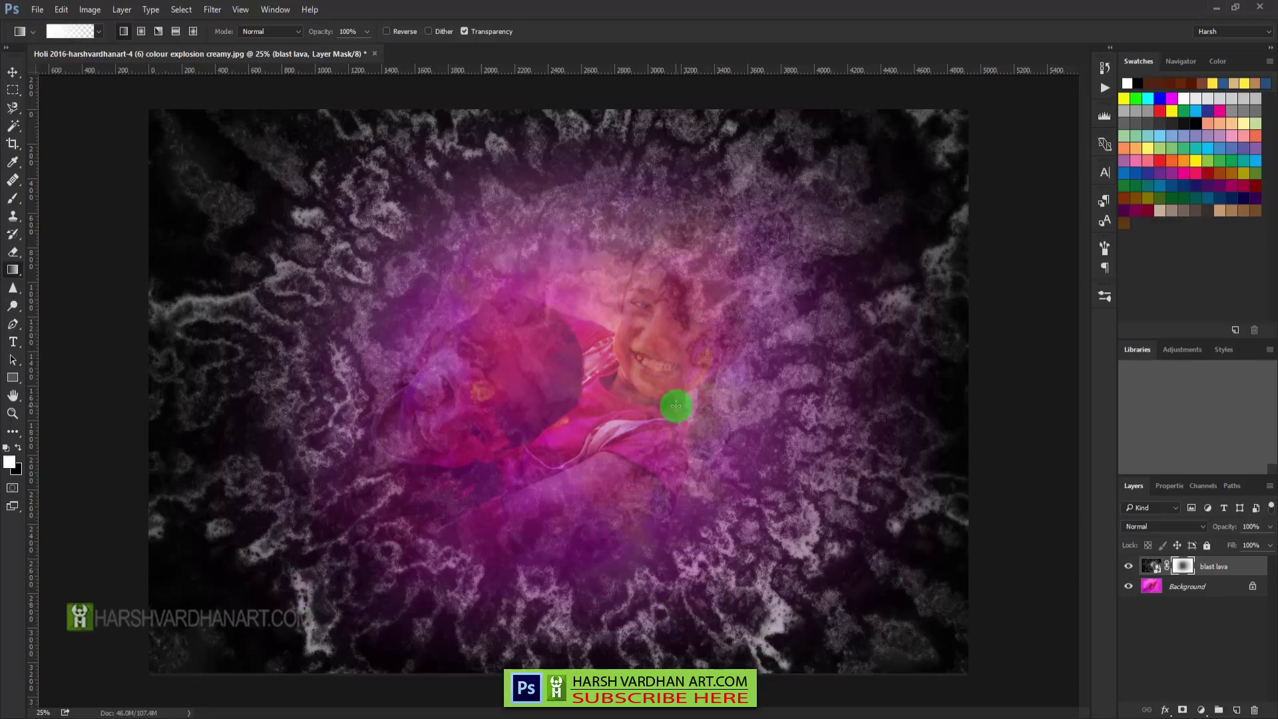
{"action": "key", "text": "ctrl+BackSpace"}
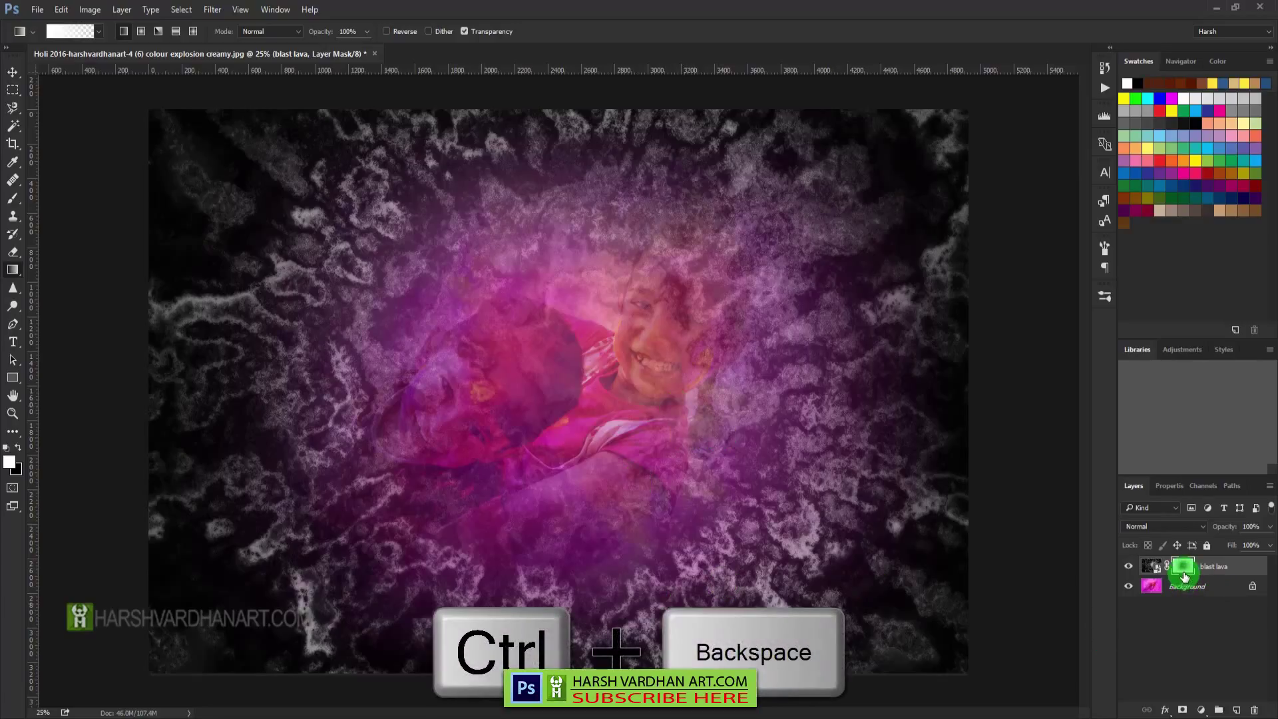
Step: Fill the mask black and drag a radial gradient from the girl's face to the top-right corner
{"action": "key", "text": "ctrl+BackSpace"}
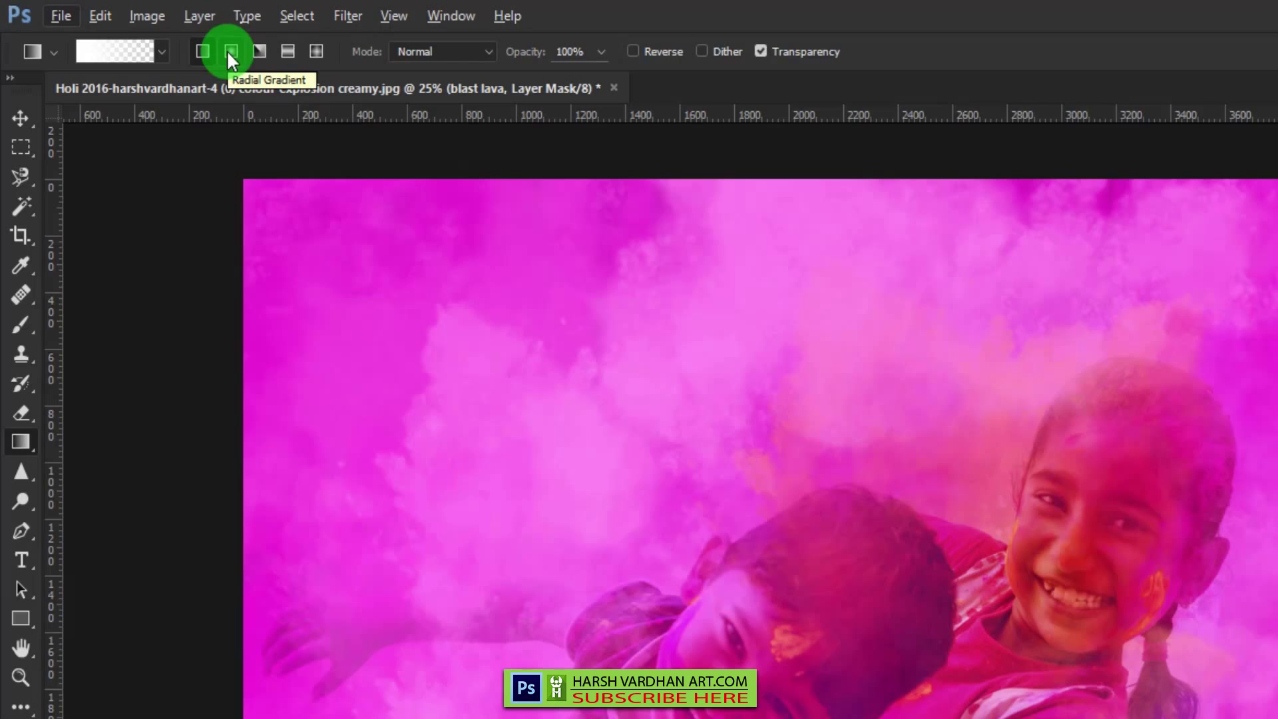
{"action": "left_click", "coordinate": [230, 55]}
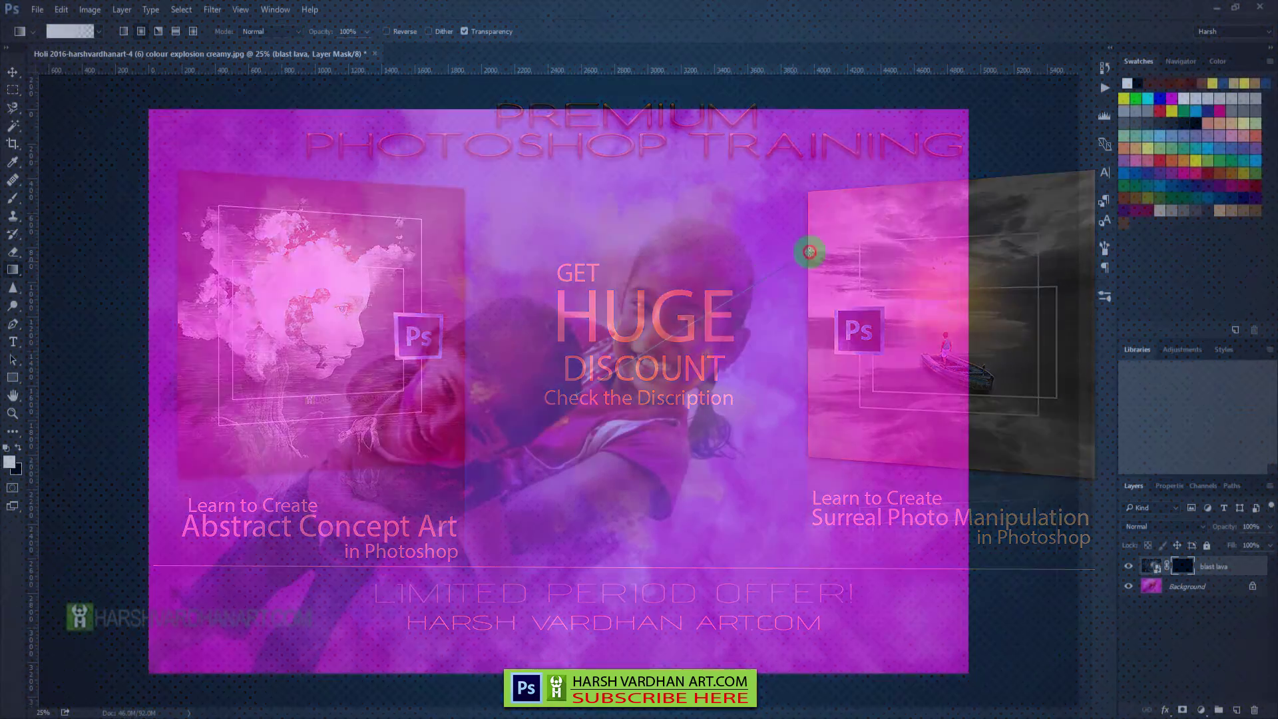
{"action": "left_click_drag", "start_coordinate": [807, 251], "coordinate": [982, 103]}
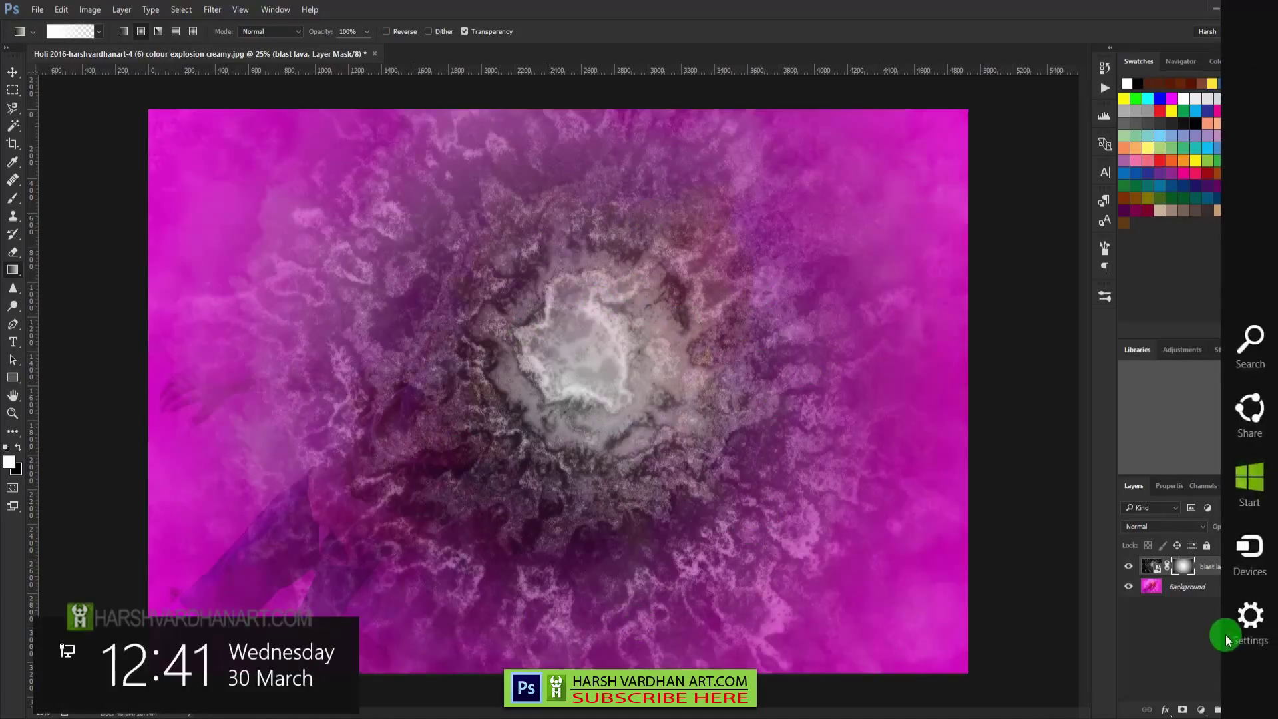
{"action": "left_click", "coordinate": [1183, 566], "text": "alt"}
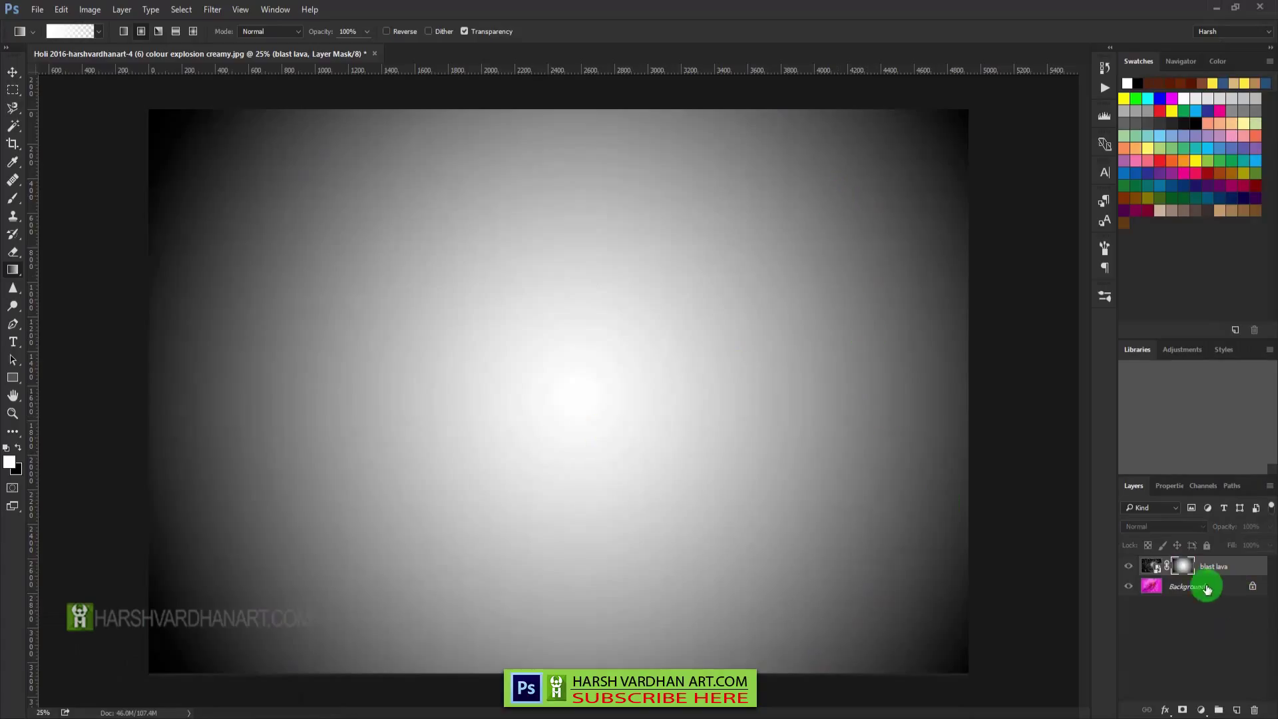
{"action": "left_click", "coordinate": [1178, 567], "text": "alt"}
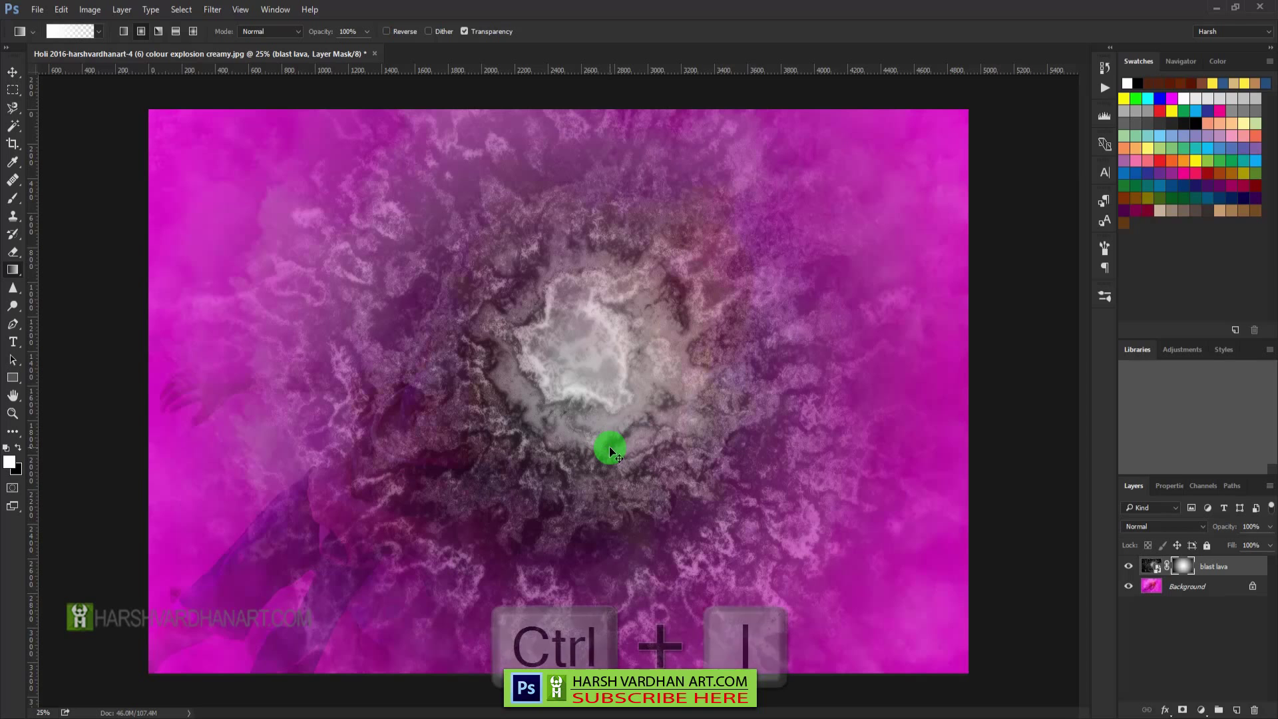
Step: Invert the mask, enable Reverse, and drag a radial gradient from the girl's mouth to the top-right
{"action": "key", "text": "ctrl+i"}
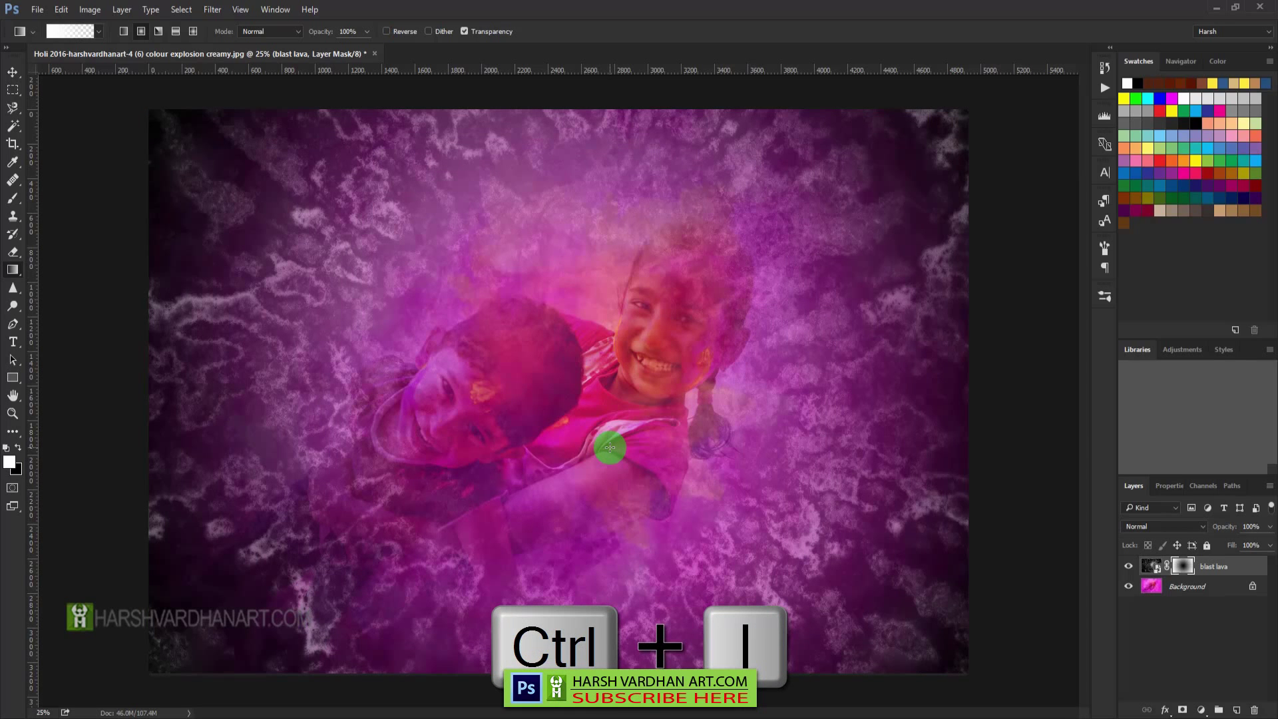
{"action": "key", "text": "ctrl+i"}
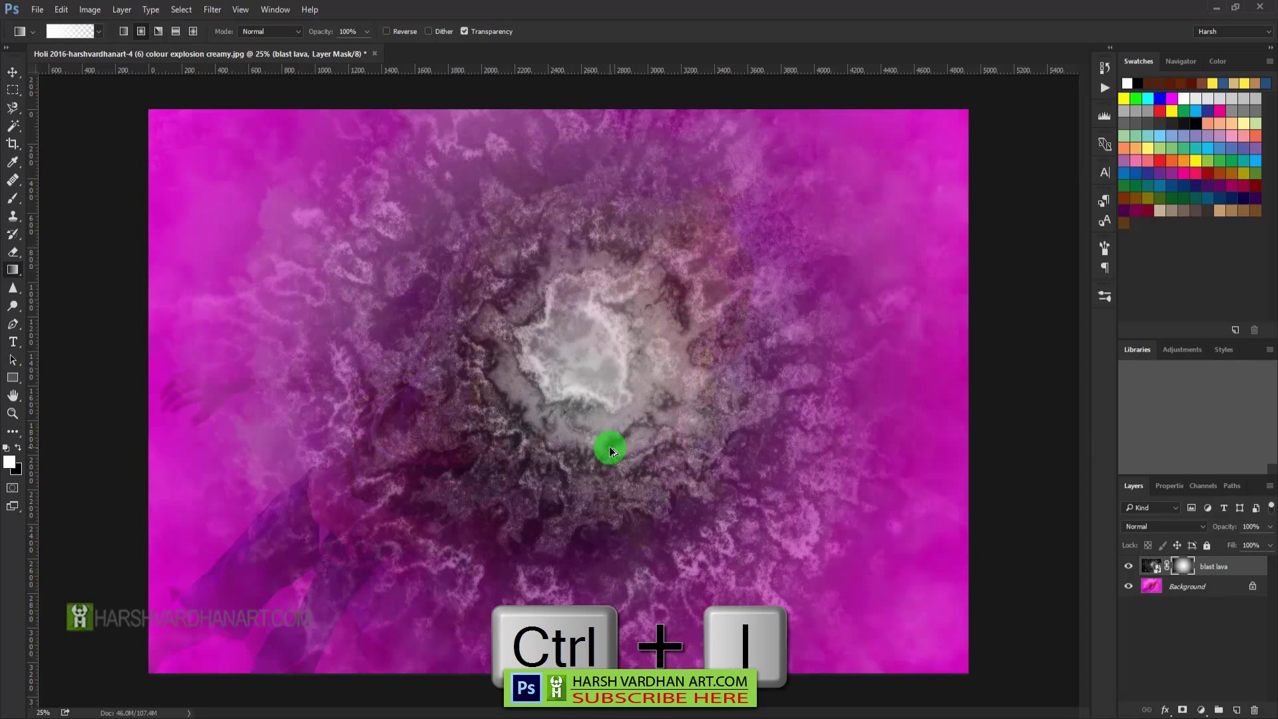
{"action": "key", "text": "ctrl+i"}
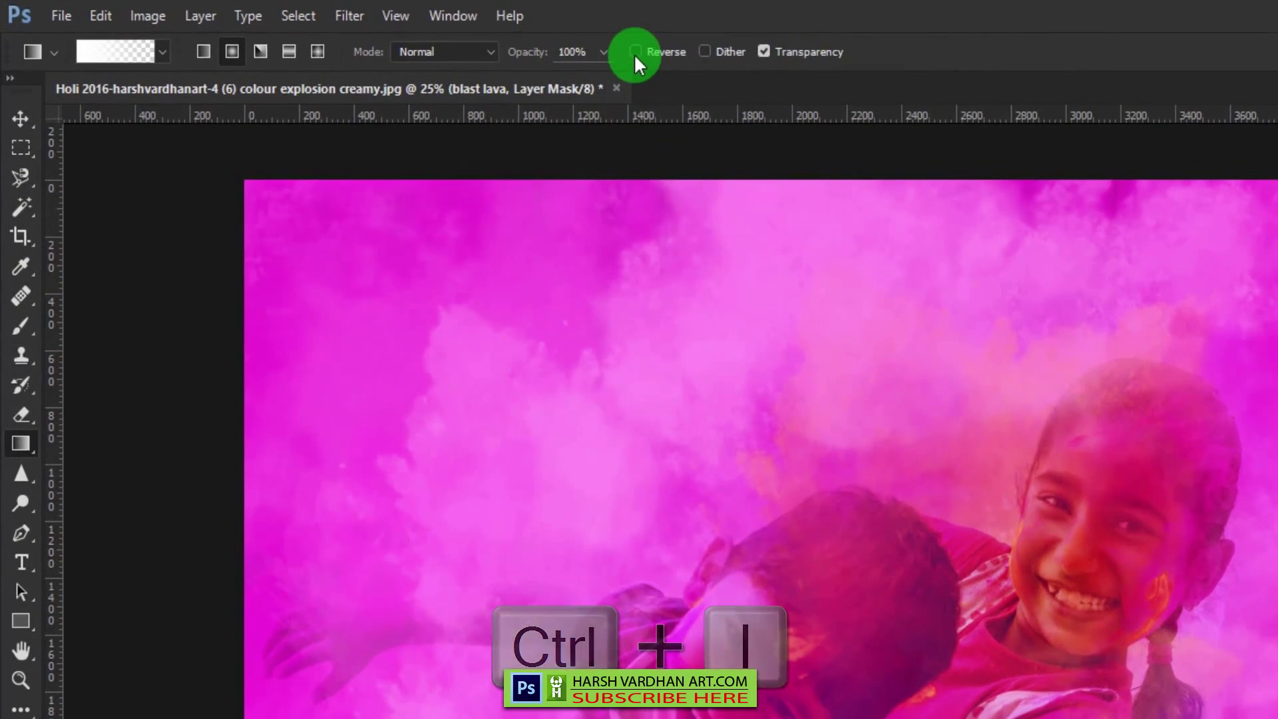
{"action": "left_click", "coordinate": [634, 51]}
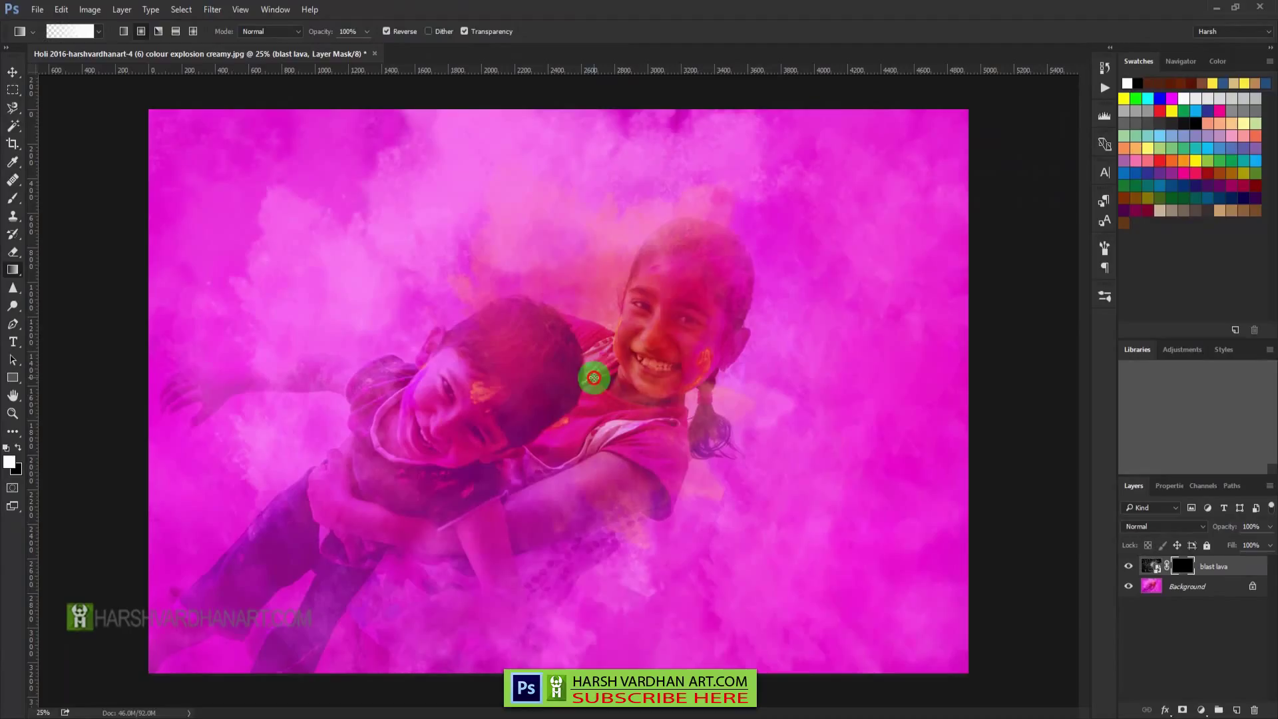
{"action": "left_click_drag", "start_coordinate": [594, 377], "coordinate": [970, 106]}
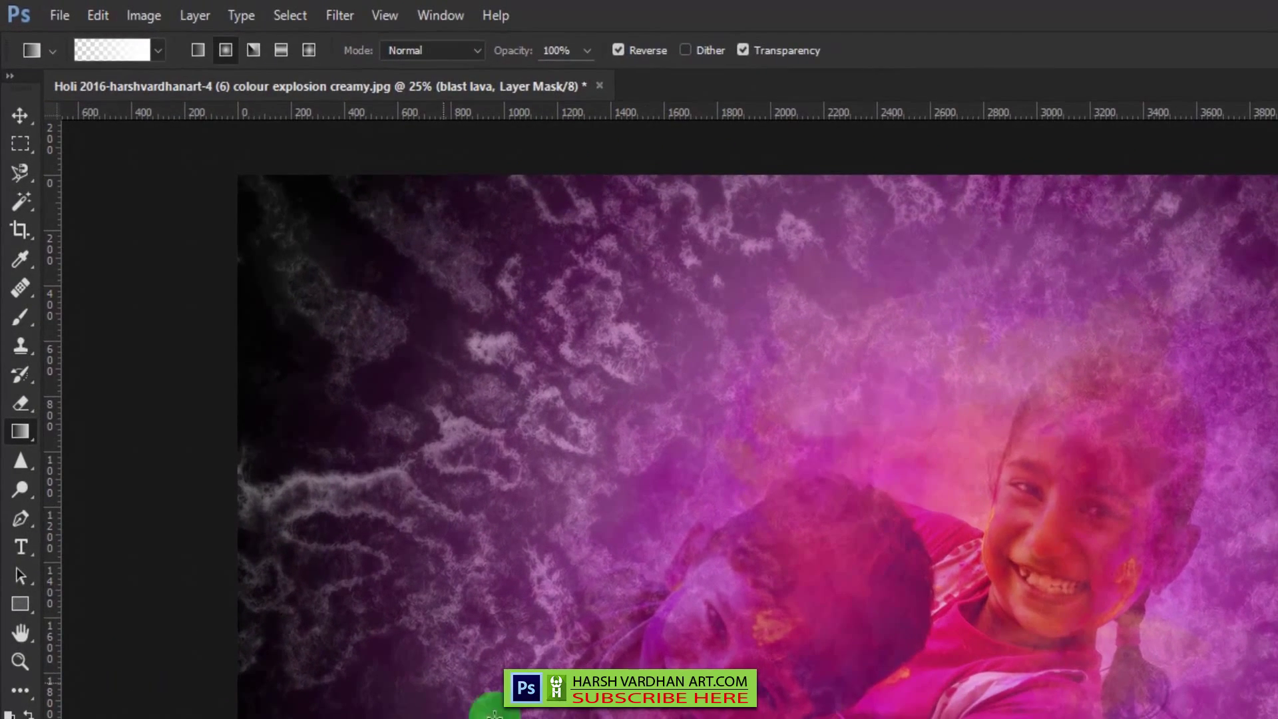
{"action": "left_click", "coordinate": [21, 318]}
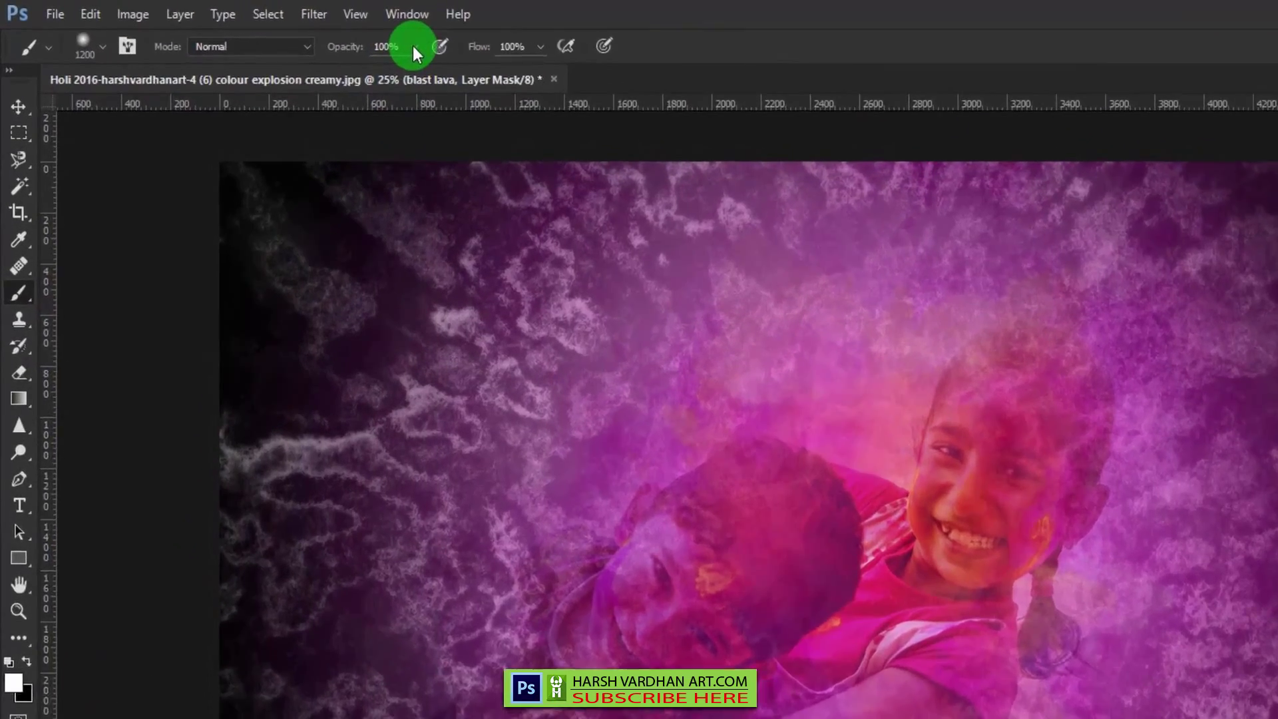
Step: At 11% brush opacity, paint black on the blast lava mask over the girl's and boy's faces
{"action": "left_click", "coordinate": [370, 41]}
{"action": "left_click", "coordinate": [451, 96]}
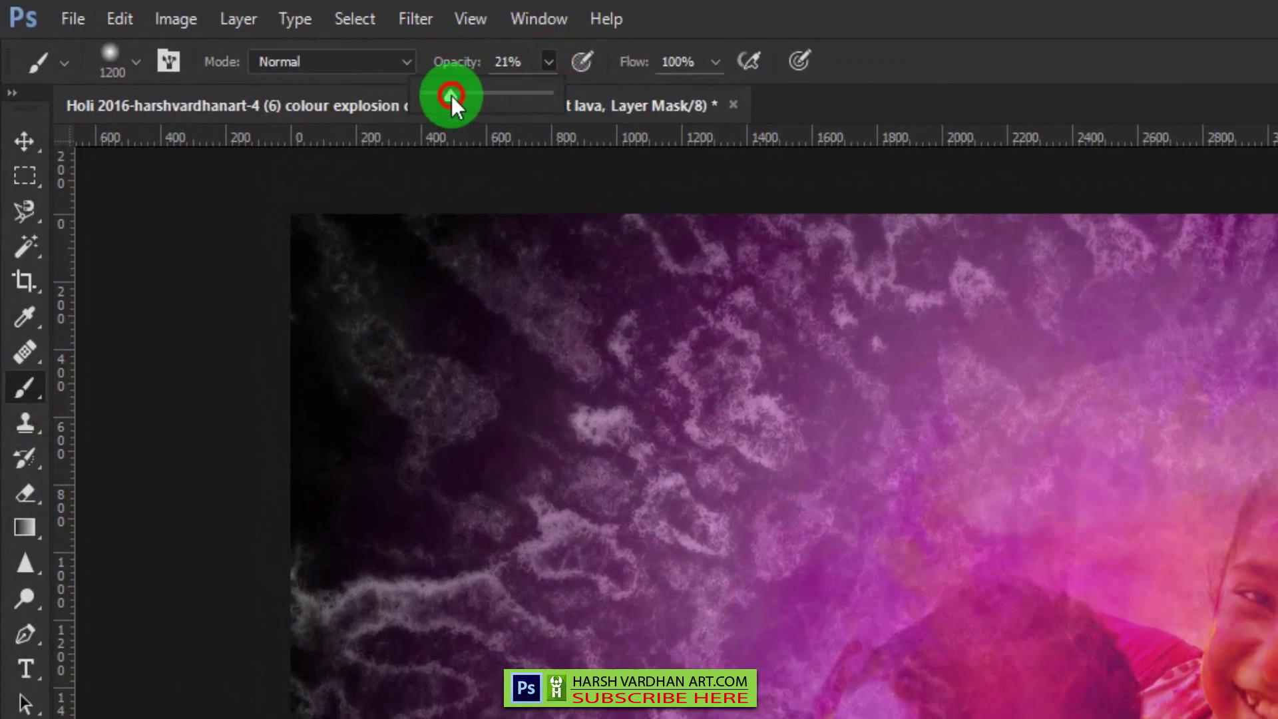
{"action": "left_click_drag", "start_coordinate": [451, 96], "coordinate": [439, 97]}
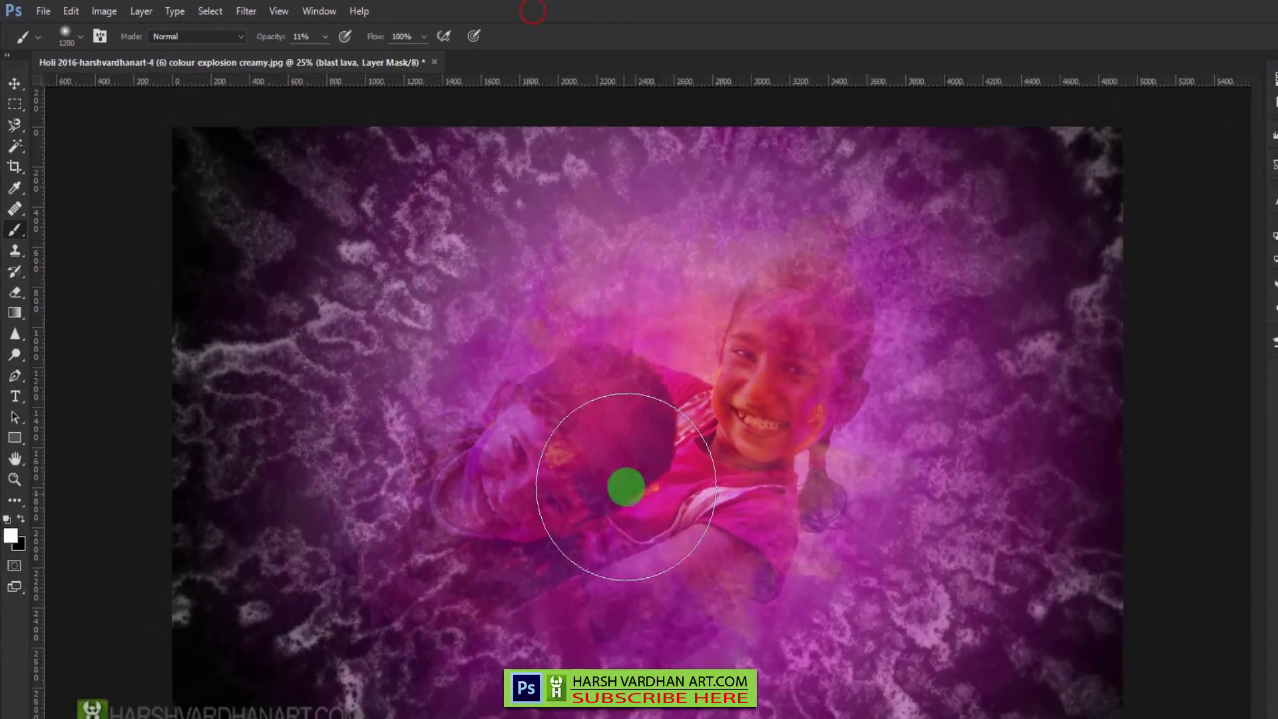
{"action": "mouse_move", "coordinate": [625, 487]}
{"action": "left_mouse_down"}
{"action": "mouse_move", "coordinate": [820, 350]}
{"action": "mouse_move", "coordinate": [827, 513]}
{"action": "mouse_move", "coordinate": [819, 340]}
{"action": "left_mouse_up"}
{"action": "mouse_move", "coordinate": [707, 293]}
{"action": "left_mouse_down"}
{"action": "mouse_move", "coordinate": [305, 517]}
{"action": "mouse_move", "coordinate": [22, 479]}
{"action": "left_mouse_up"}
{"action": "mouse_move", "coordinate": [648, 373]}
{"action": "left_mouse_down"}
{"action": "mouse_move", "coordinate": [665, 302]}
{"action": "mouse_move", "coordinate": [621, 330]}
{"action": "mouse_move", "coordinate": [643, 327]}
{"action": "mouse_move", "coordinate": [634, 359]}
{"action": "mouse_move", "coordinate": [685, 286]}
{"action": "left_mouse_up"}
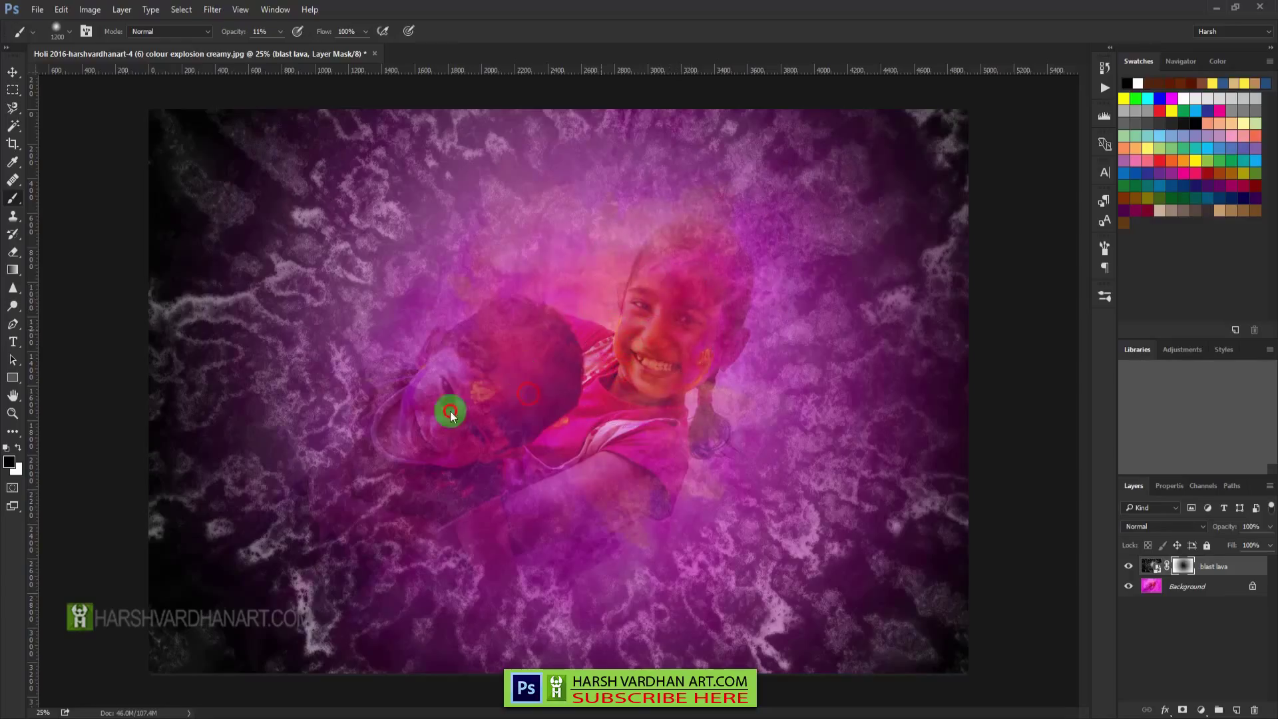
{"action": "mouse_move", "coordinate": [426, 408]}
{"action": "left_mouse_down"}
{"action": "mouse_move", "coordinate": [487, 407]}
{"action": "mouse_move", "coordinate": [448, 418]}
{"action": "mouse_move", "coordinate": [480, 411]}
{"action": "mouse_move", "coordinate": [477, 390]}
{"action": "mouse_move", "coordinate": [427, 426]}
{"action": "mouse_move", "coordinate": [410, 399]}
{"action": "mouse_move", "coordinate": [499, 368]}
{"action": "mouse_move", "coordinate": [441, 416]}
{"action": "mouse_move", "coordinate": [505, 365]}
{"action": "mouse_move", "coordinate": [586, 375]}
{"action": "mouse_move", "coordinate": [497, 458]}
{"action": "mouse_move", "coordinate": [489, 523]}
{"action": "mouse_move", "coordinate": [549, 509]}
{"action": "mouse_move", "coordinate": [531, 534]}
{"action": "mouse_move", "coordinate": [620, 500]}
{"action": "mouse_move", "coordinate": [701, 327]}
{"action": "mouse_move", "coordinate": [678, 322]}
{"action": "mouse_move", "coordinate": [703, 253]}
{"action": "mouse_move", "coordinate": [672, 278]}
{"action": "mouse_move", "coordinate": [687, 277]}
{"action": "mouse_move", "coordinate": [671, 313]}
{"action": "mouse_move", "coordinate": [690, 297]}
{"action": "mouse_move", "coordinate": [678, 327]}
{"action": "mouse_move", "coordinate": [712, 343]}
{"action": "mouse_move", "coordinate": [747, 328]}
{"action": "mouse_move", "coordinate": [706, 445]}
{"action": "mouse_move", "coordinate": [683, 450]}
{"action": "mouse_move", "coordinate": [704, 427]}
{"action": "mouse_move", "coordinate": [661, 468]}
{"action": "mouse_move", "coordinate": [694, 430]}
{"action": "mouse_move", "coordinate": [689, 449]}
{"action": "mouse_move", "coordinate": [461, 529]}
{"action": "mouse_move", "coordinate": [471, 393]}
{"action": "mouse_move", "coordinate": [384, 422]}
{"action": "mouse_move", "coordinate": [356, 409]}
{"action": "mouse_move", "coordinate": [467, 380]}
{"action": "mouse_move", "coordinate": [431, 388]}
{"action": "mouse_move", "coordinate": [440, 444]}
{"action": "mouse_move", "coordinate": [417, 443]}
{"action": "mouse_move", "coordinate": [469, 272]}
{"action": "mouse_move", "coordinate": [517, 269]}
{"action": "mouse_move", "coordinate": [600, 296]}
{"action": "mouse_move", "coordinate": [569, 258]}
{"action": "mouse_move", "coordinate": [667, 367]}
{"action": "mouse_move", "coordinate": [702, 272]}
{"action": "mouse_move", "coordinate": [671, 461]}
{"action": "mouse_move", "coordinate": [674, 325]}
{"action": "mouse_move", "coordinate": [549, 557]}
{"action": "mouse_move", "coordinate": [397, 478]}
{"action": "mouse_move", "coordinate": [493, 337]}
{"action": "left_mouse_up"}
{"action": "mouse_move", "coordinate": [589, 338]}
{"action": "left_mouse_down"}
{"action": "mouse_move", "coordinate": [653, 522]}
{"action": "mouse_move", "coordinate": [465, 422]}
{"action": "mouse_move", "coordinate": [696, 285]}
{"action": "mouse_move", "coordinate": [697, 273]}
{"action": "mouse_move", "coordinate": [477, 446]}
{"action": "mouse_move", "coordinate": [958, 205]}
{"action": "mouse_move", "coordinate": [924, 396]}
{"action": "mouse_move", "coordinate": [944, 131]}
{"action": "mouse_move", "coordinate": [949, 377]}
{"action": "mouse_move", "coordinate": [904, 524]}
{"action": "left_mouse_up"}
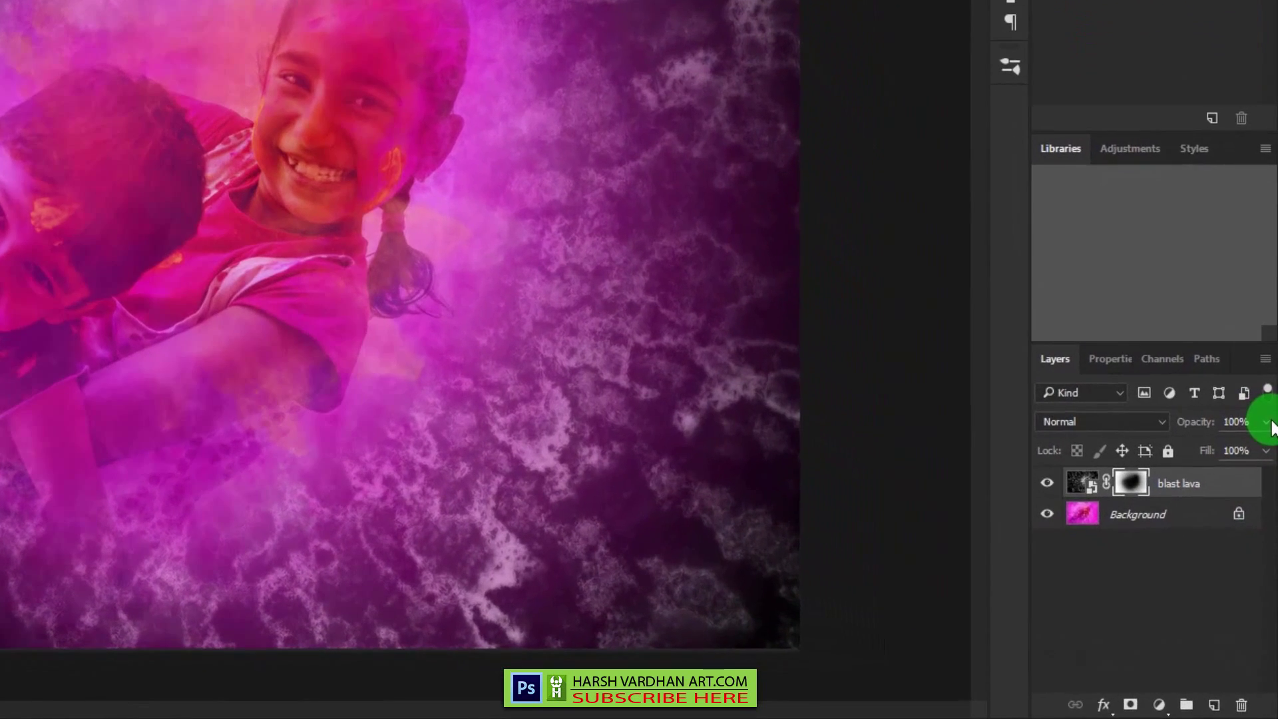
{"action": "left_click", "coordinate": [1266, 422]}
Step: Lower the blast lava layer's opacity to 63%
{"action": "left_click_drag", "start_coordinate": [1264, 451], "coordinate": [1236, 452]}
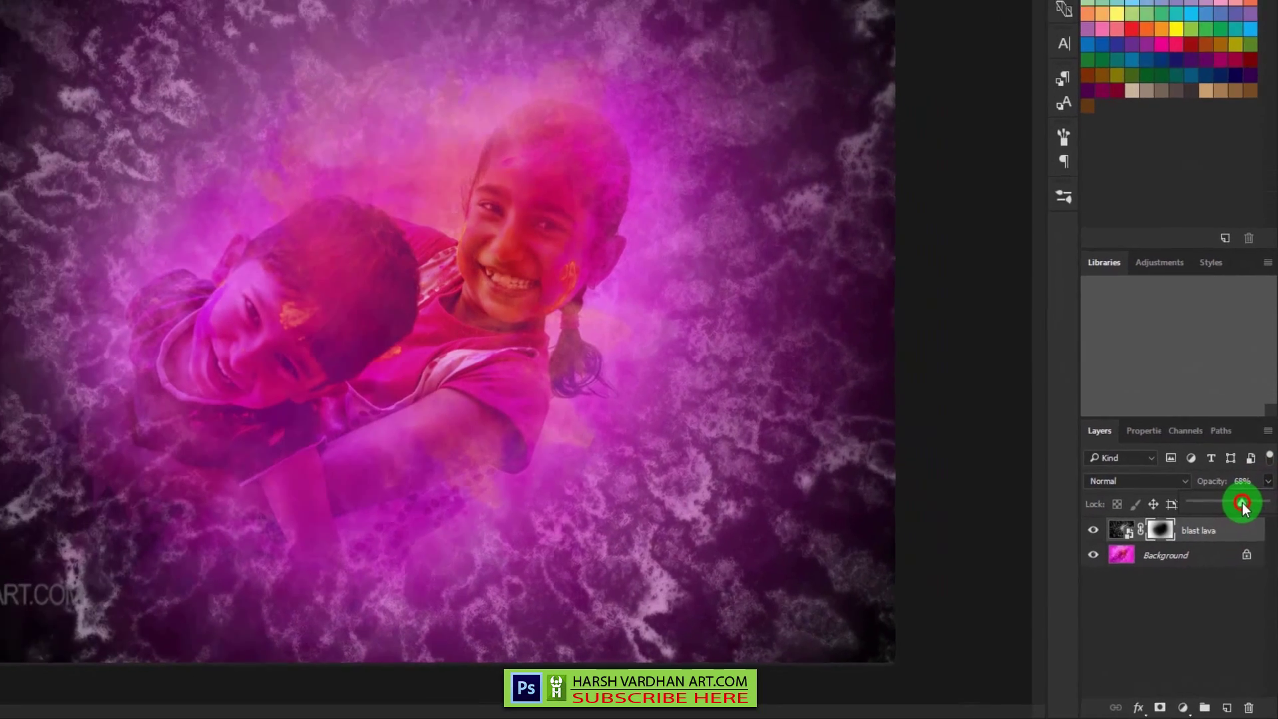
{"action": "left_click_drag", "start_coordinate": [1242, 502], "coordinate": [1238, 502]}
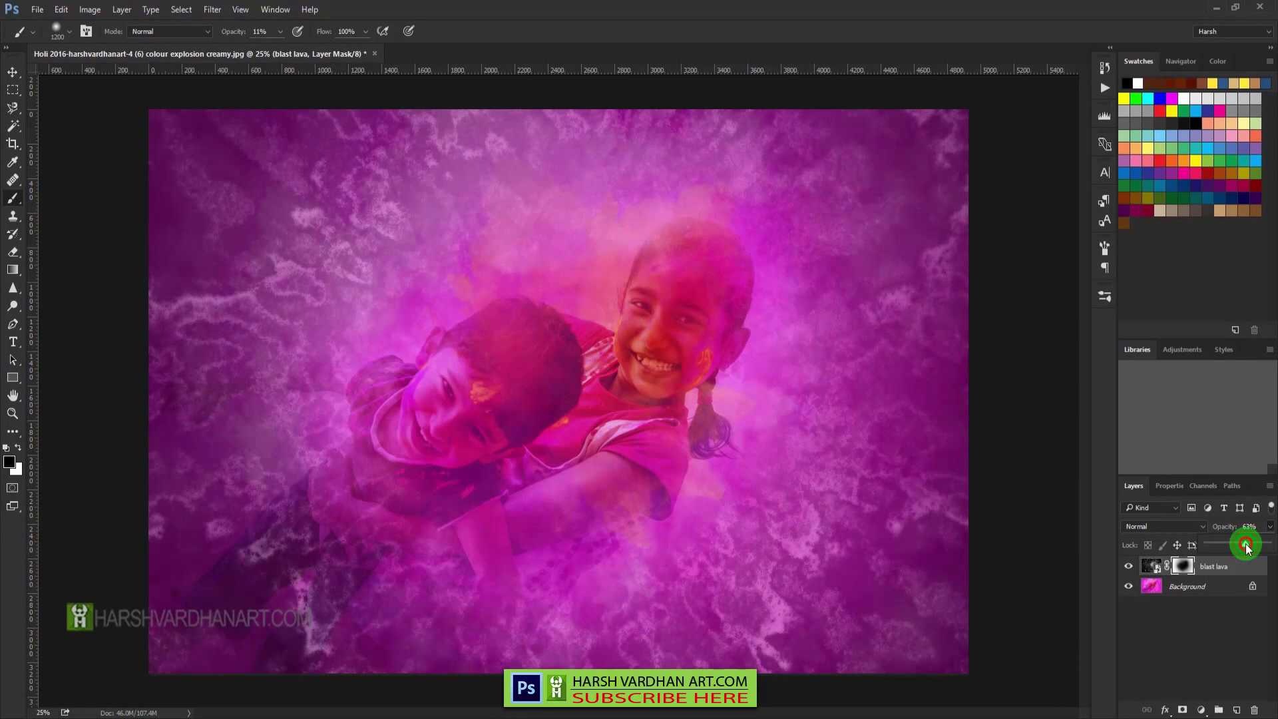
{"action": "left_click_drag", "start_coordinate": [1246, 546], "coordinate": [1247, 543]}
{"action": "left_click", "coordinate": [1232, 621]}
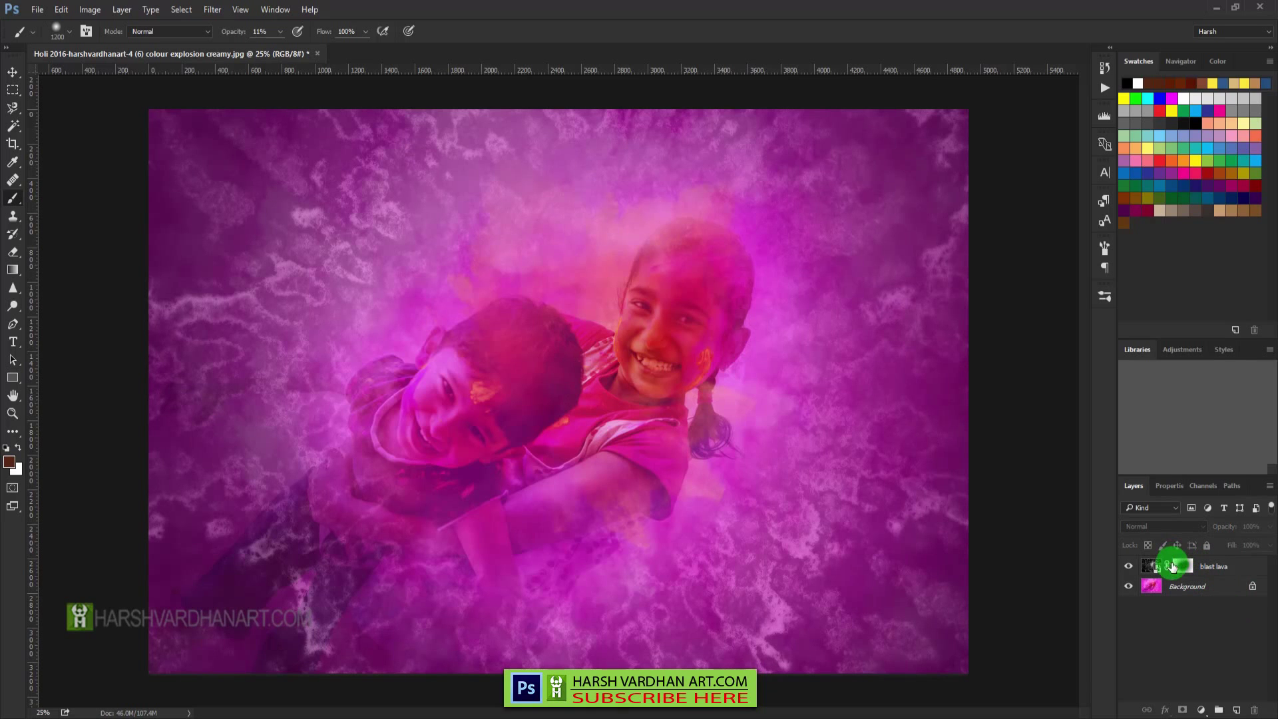
{"action": "left_click", "coordinate": [1150, 564]}
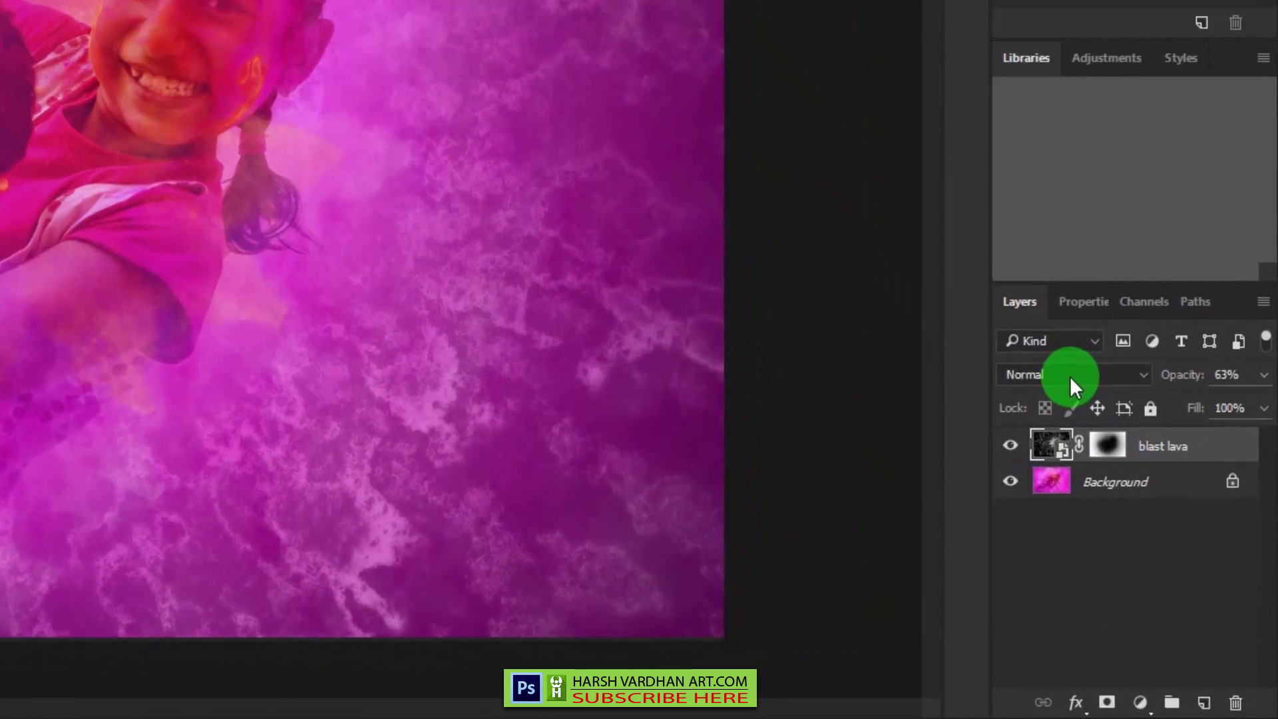
Step: Try Soft Light and Overlay blending, then set blast lava to Soft Light at 100% opacity
{"action": "left_click", "coordinate": [1161, 526]}
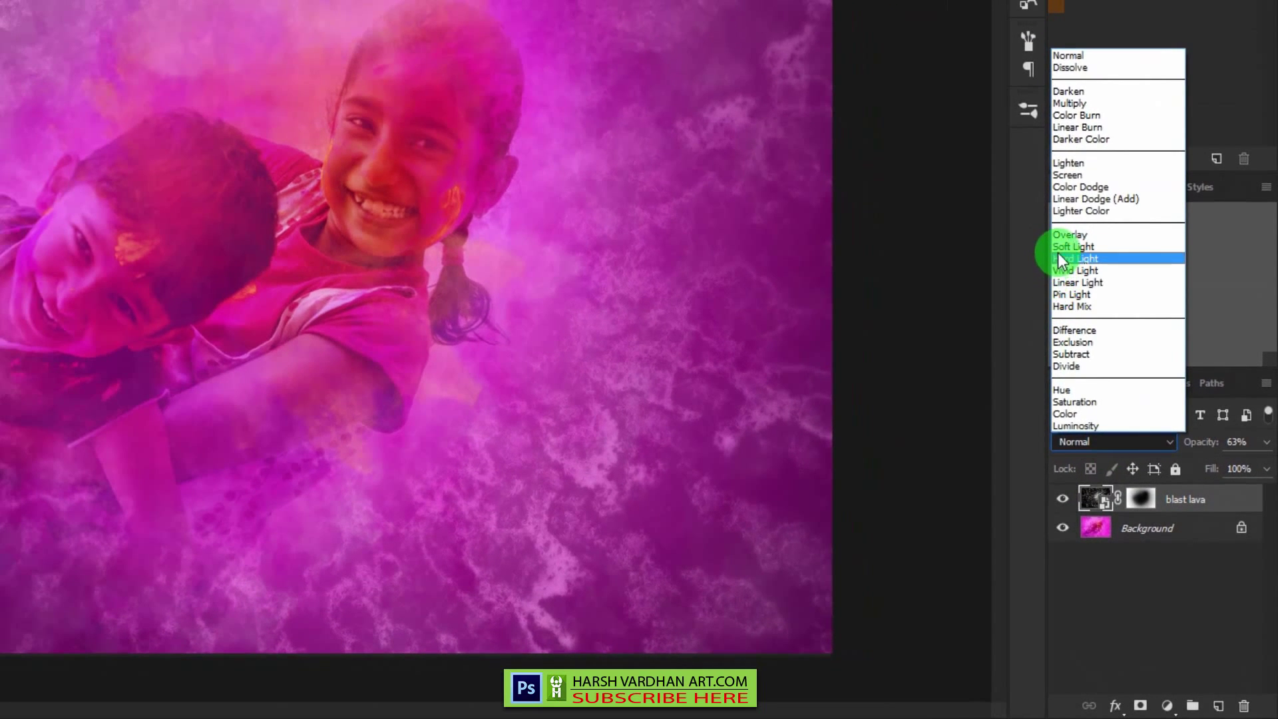
{"action": "left_click", "coordinate": [1042, 213]}
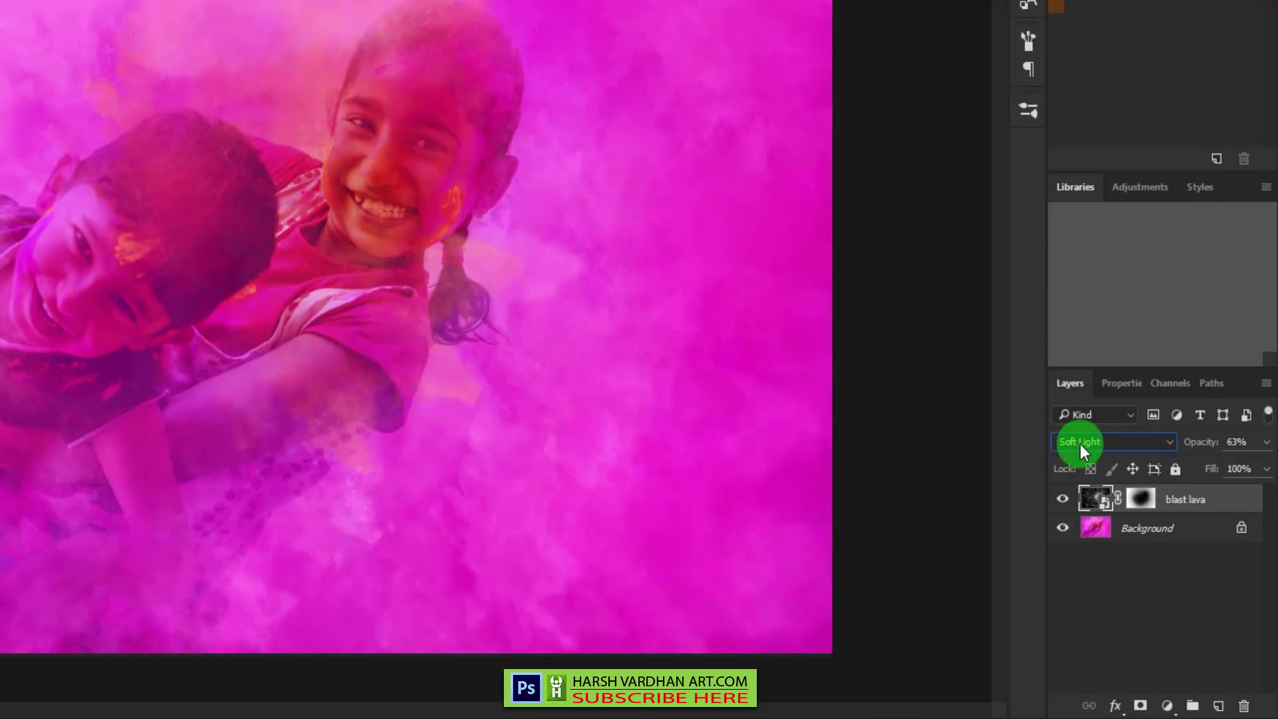
{"action": "left_click", "coordinate": [1080, 443]}
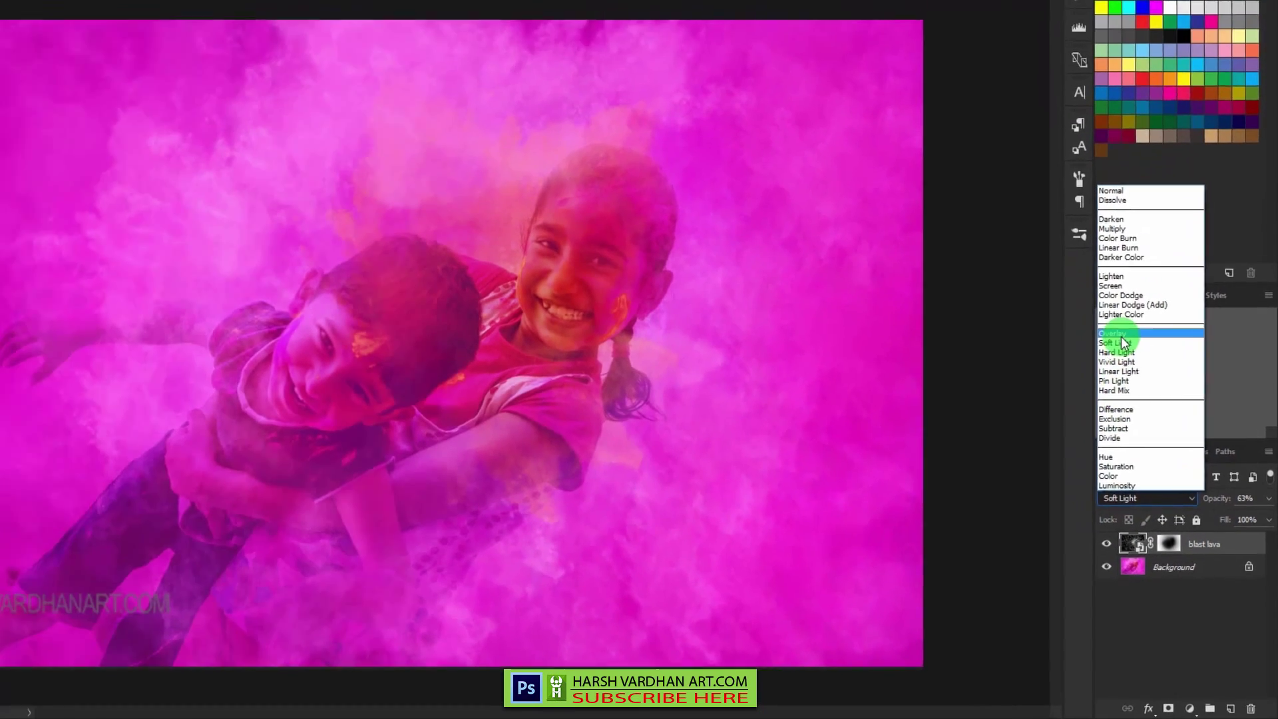
{"action": "left_click", "coordinate": [1088, 363]}
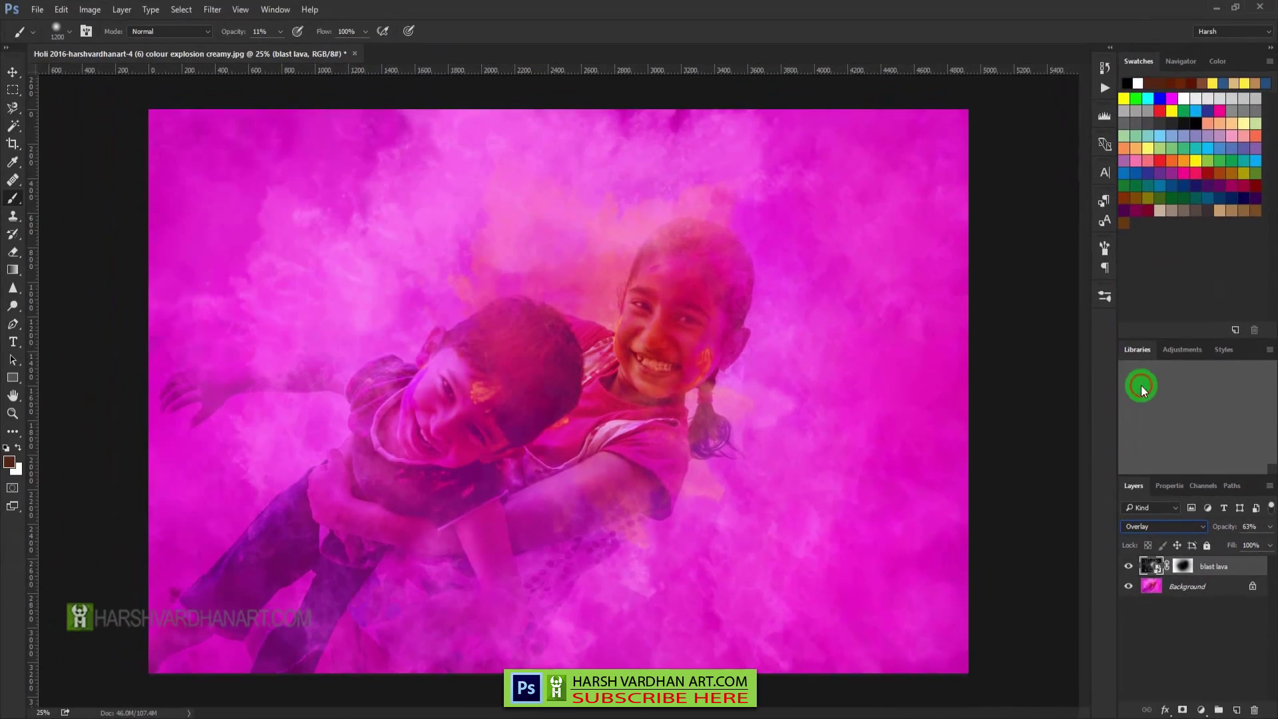
{"action": "left_click", "coordinate": [1269, 526]}
{"action": "left_click_drag", "start_coordinate": [1244, 544], "coordinate": [1270, 547]}
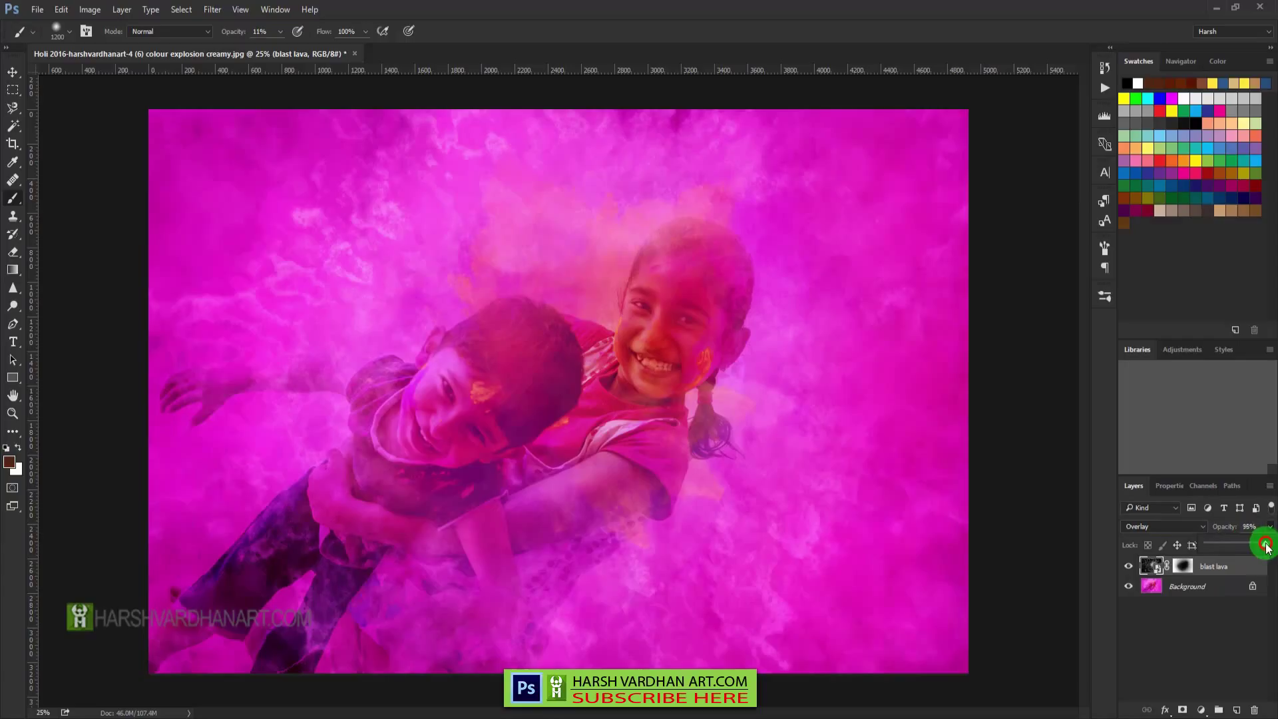
{"action": "left_click", "coordinate": [1175, 527]}
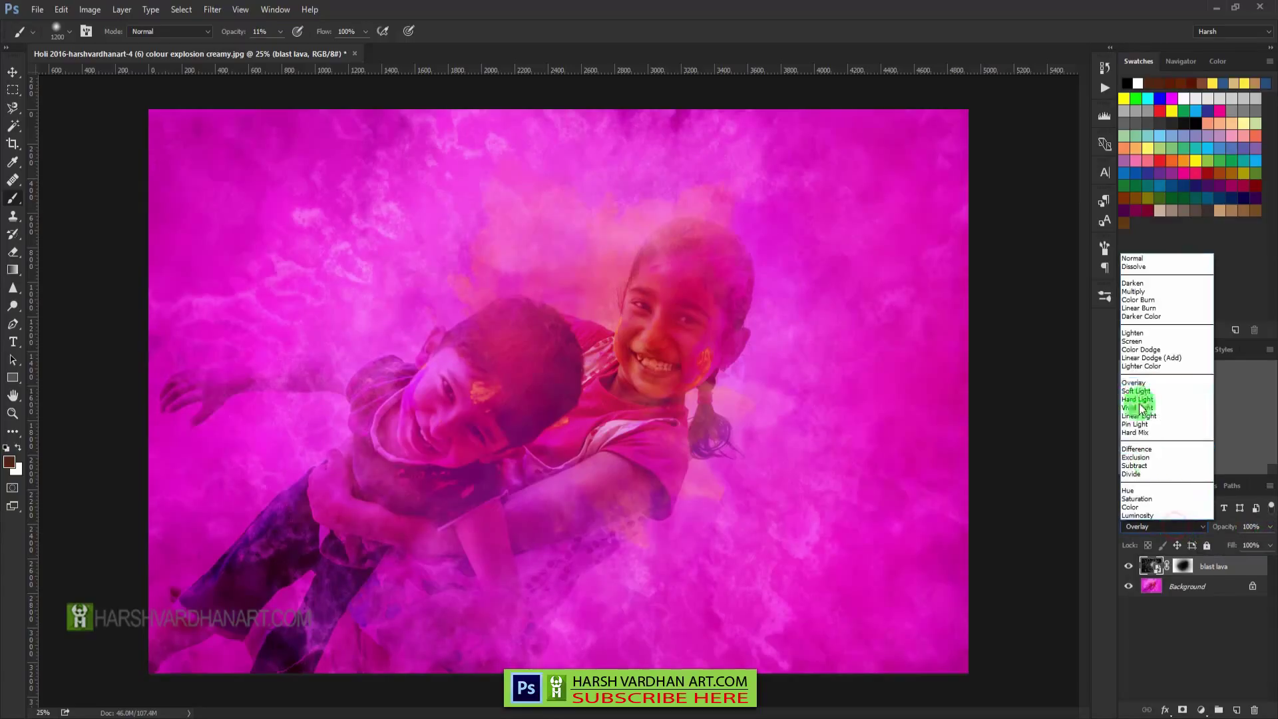
{"action": "left_click", "coordinate": [1140, 398]}
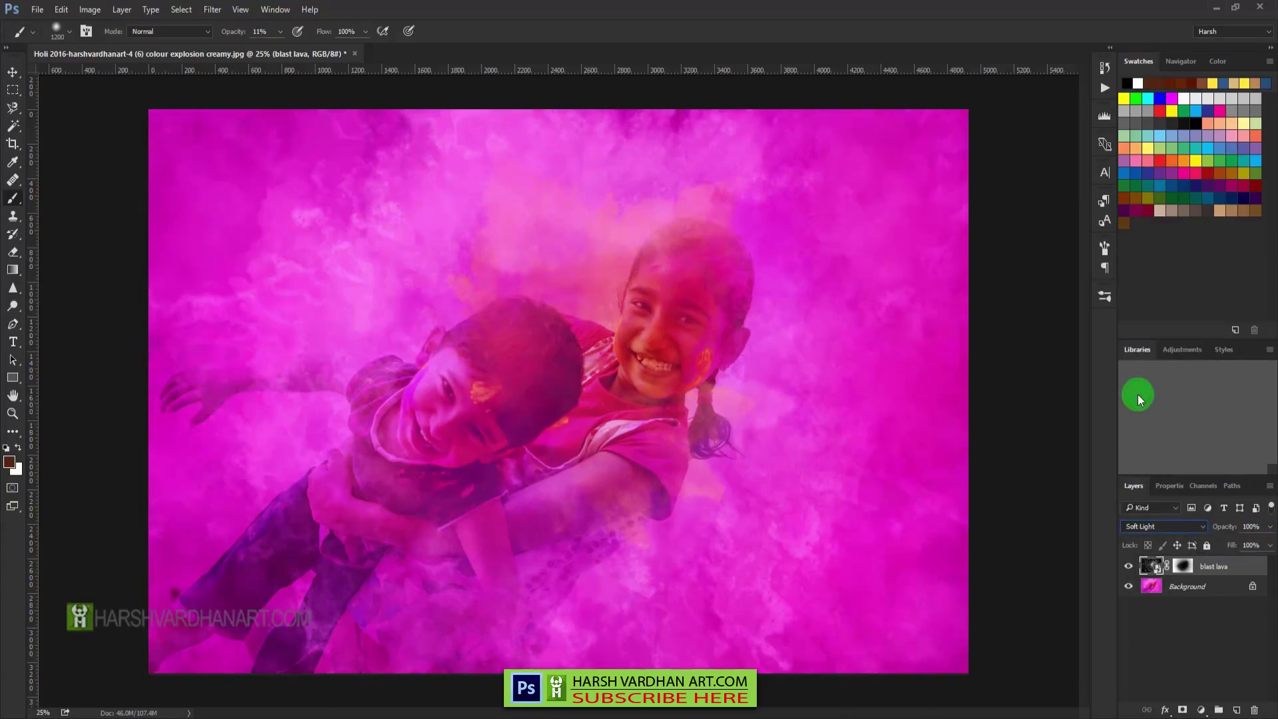
Step: Cycle the blast lava layer's blend modes through Linear Dodge, Color Dodge and Color Burn to Multiply
{"action": "key", "text": "Up"}
{"action": "key", "text": "Up"}
{"action": "key", "text": "Up"}
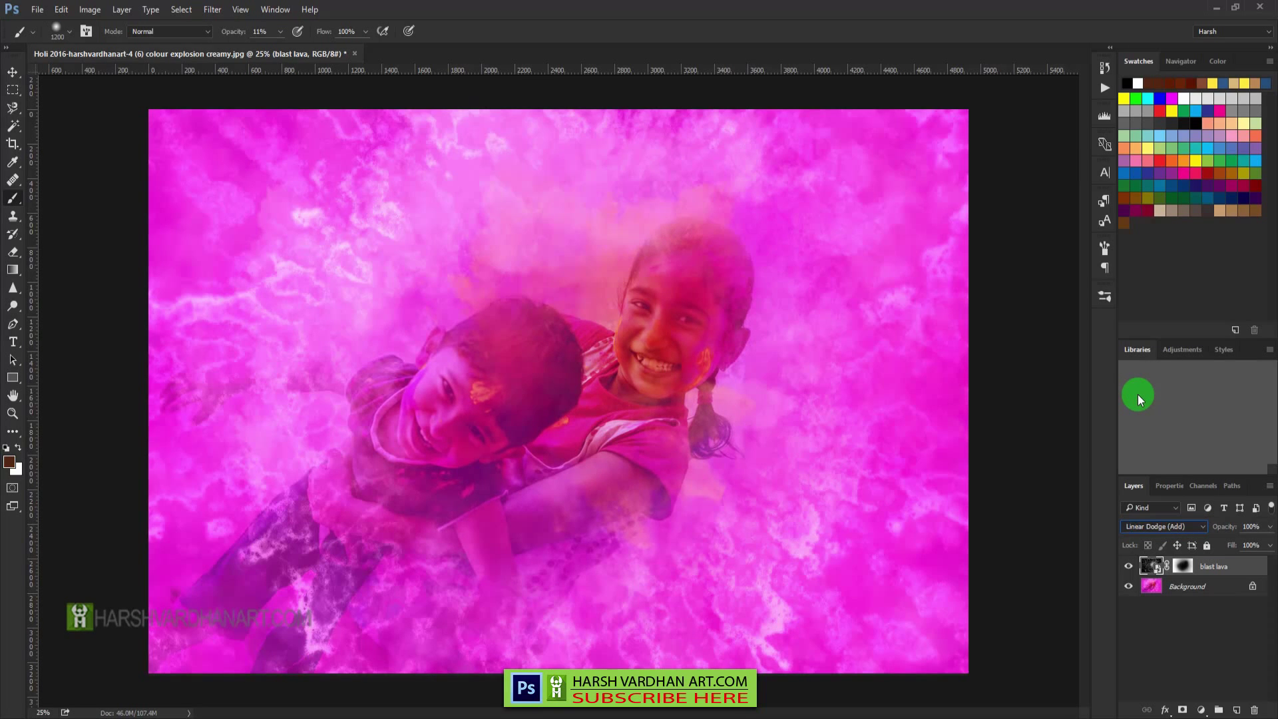
{"action": "key", "text": "Up"}
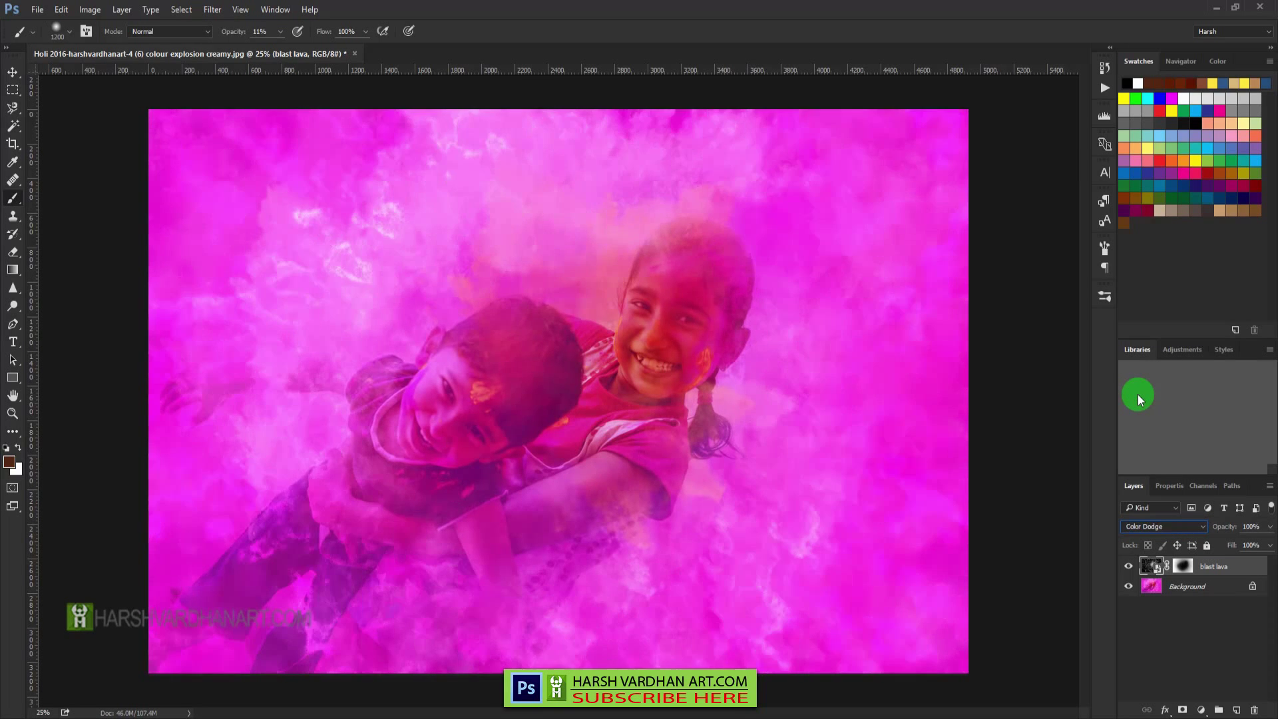
{"action": "key", "text": "Up"}
{"action": "key", "text": "Up"}
{"action": "key", "text": "Up"}
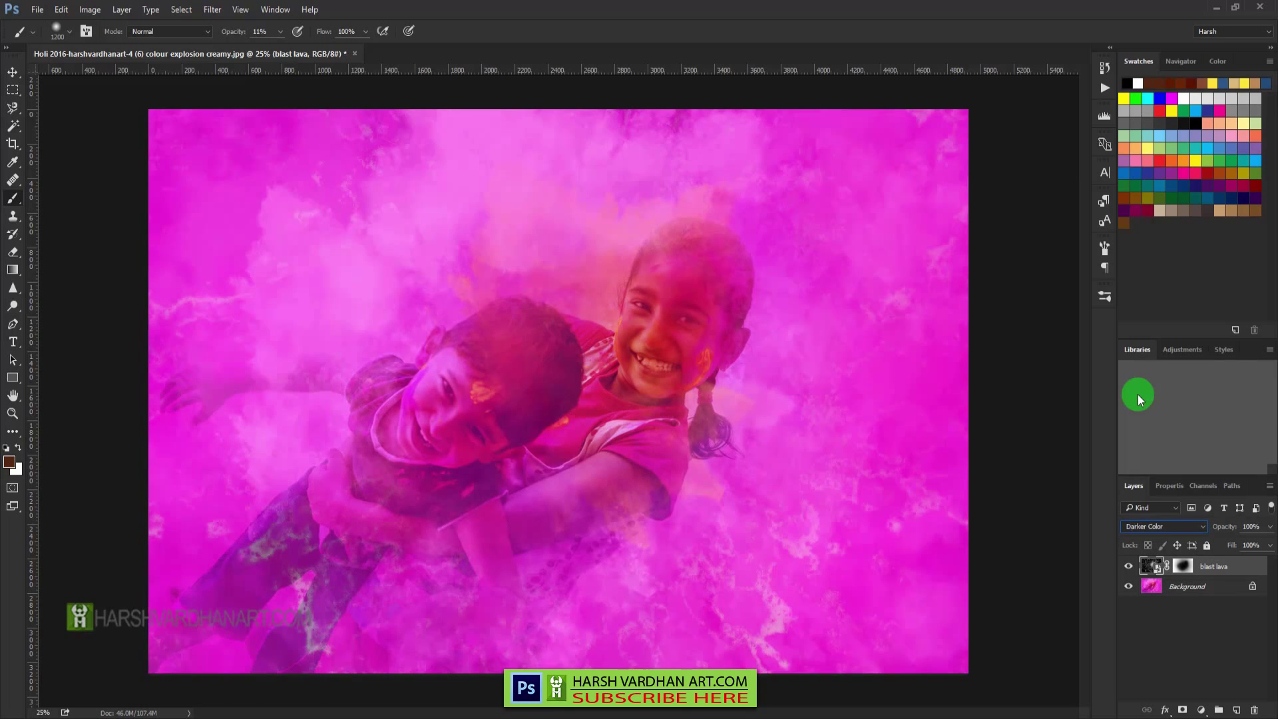
{"action": "key", "text": "Up"}
{"action": "key", "text": "Up"}
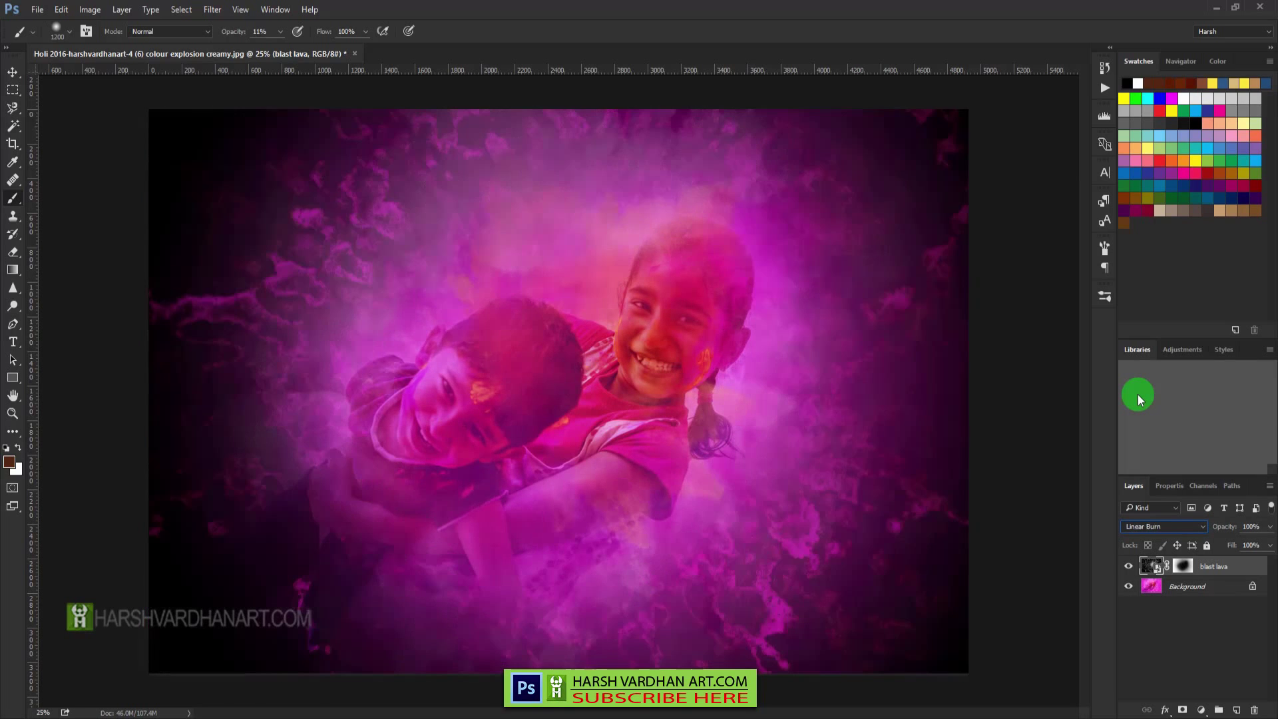
{"action": "key", "text": "Up"}
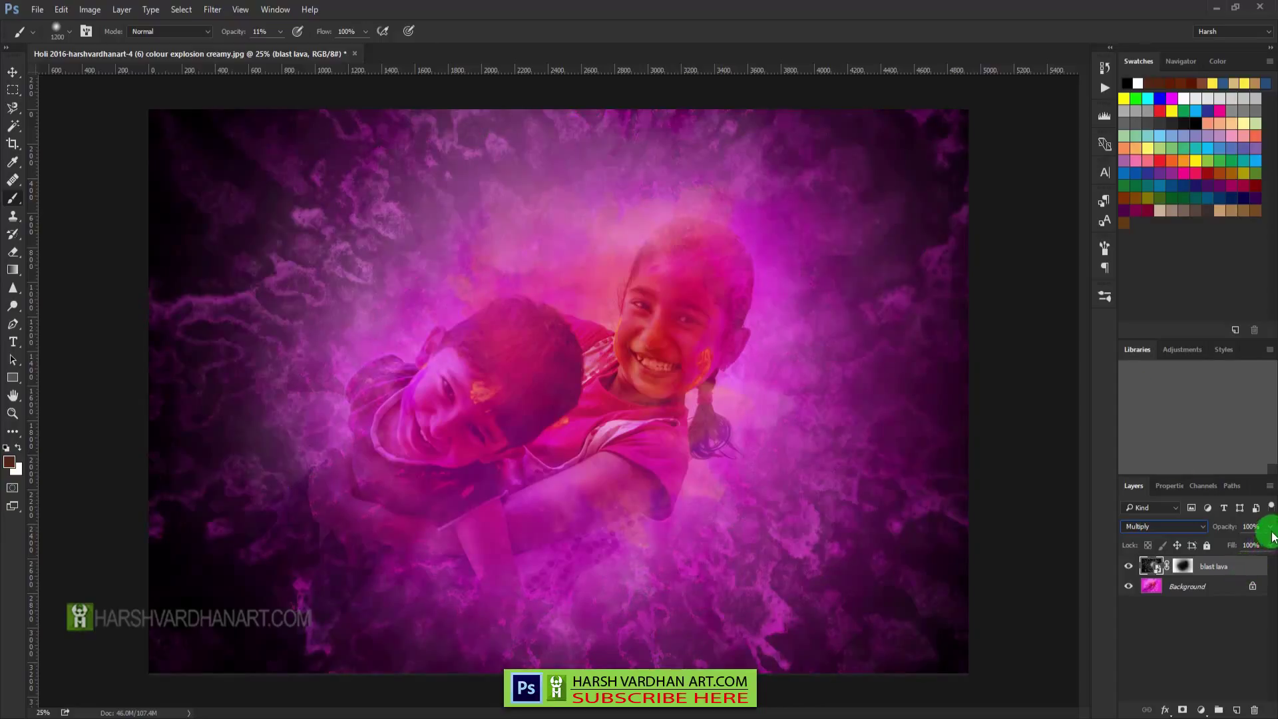
Step: Set the blast lava layer's opacity to 65%
{"action": "left_click", "coordinate": [1270, 526]}
{"action": "mouse_move", "coordinate": [1249, 545]}
{"action": "left_mouse_down"}
{"action": "mouse_move", "coordinate": [1227, 545]}
{"action": "mouse_move", "coordinate": [1248, 545]}
{"action": "left_mouse_up"}
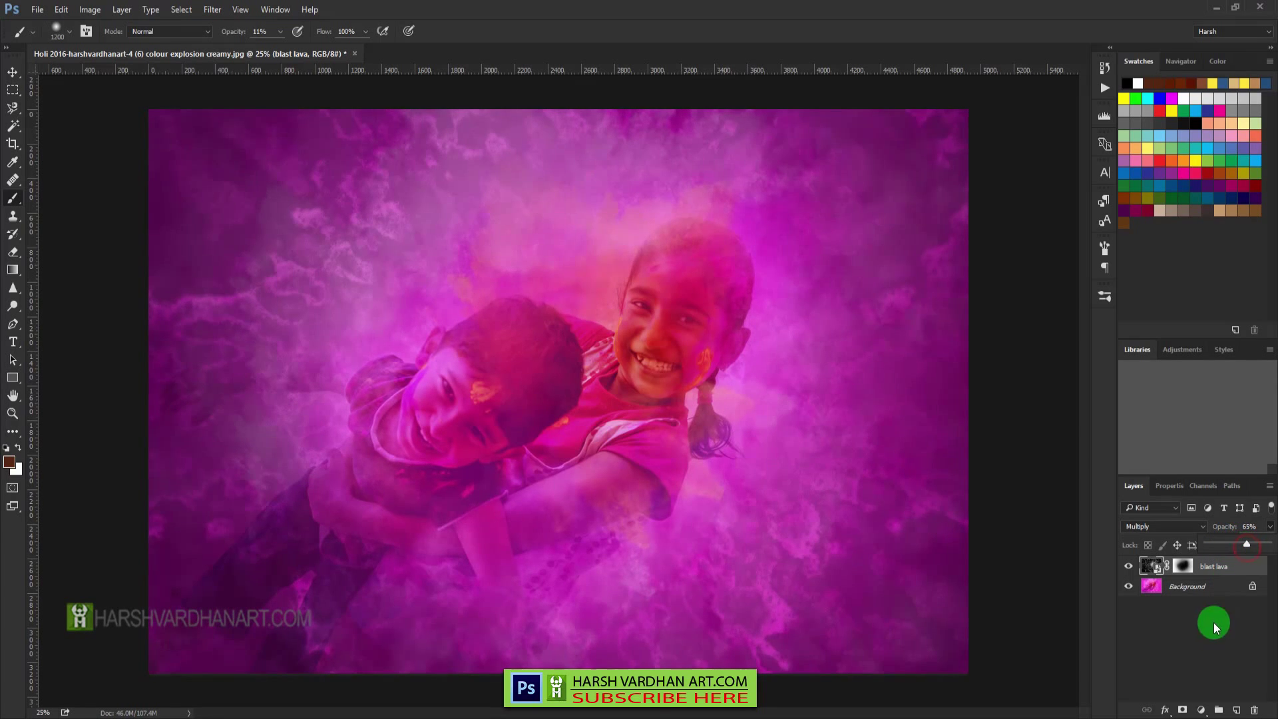
{"action": "left_click", "coordinate": [1211, 637]}
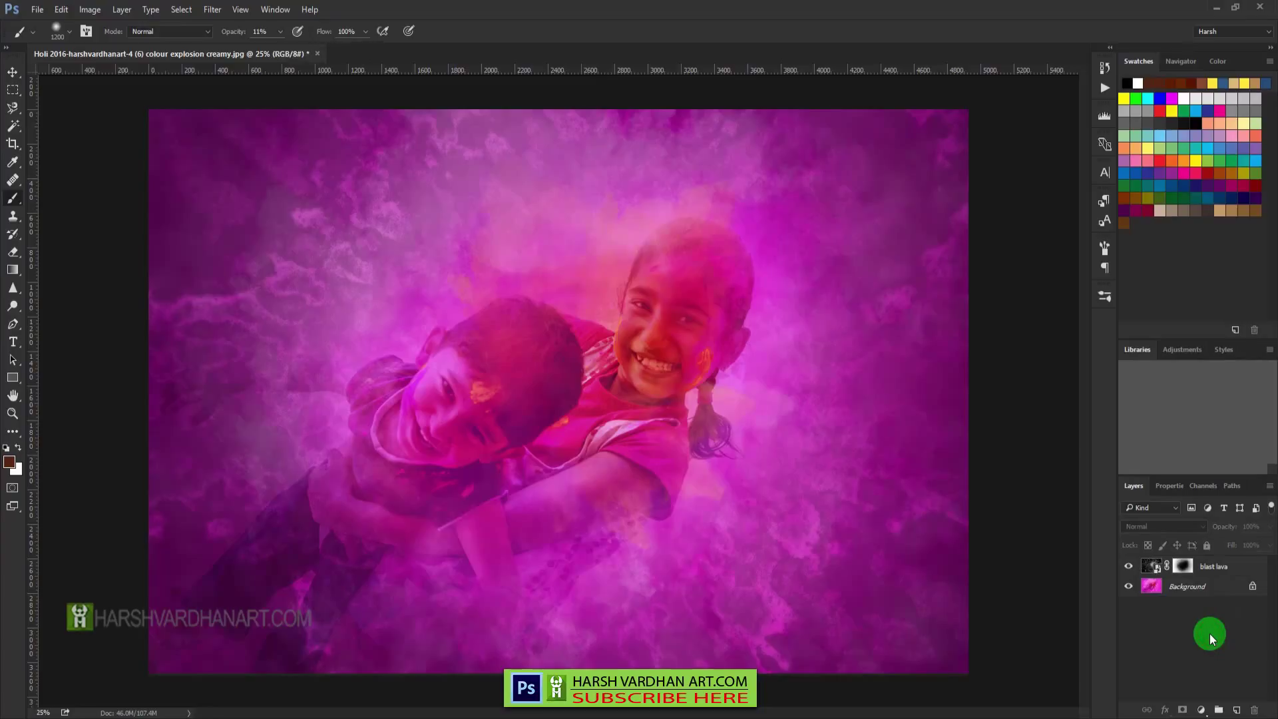